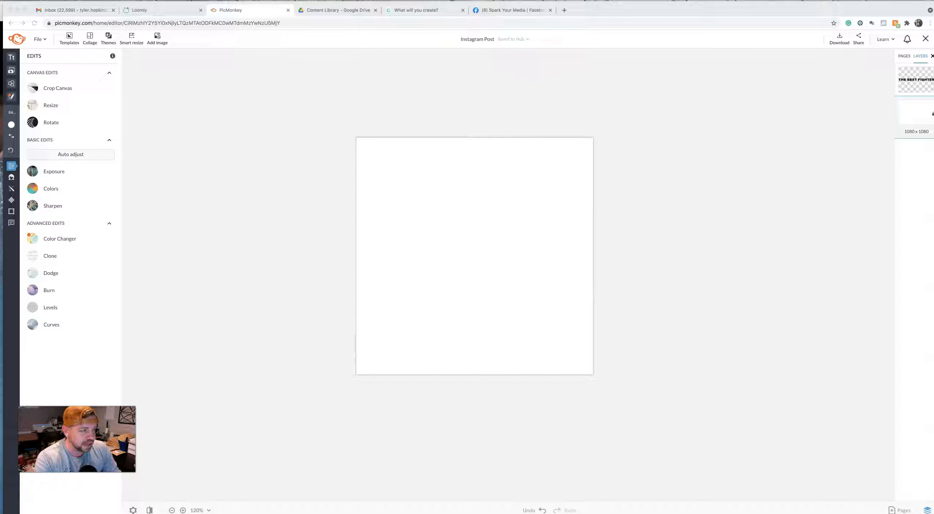
Step: Look over the martial arts quote images in the Google results, and return to the PicMonkey canvas
drag(933, 63, 481, 51)
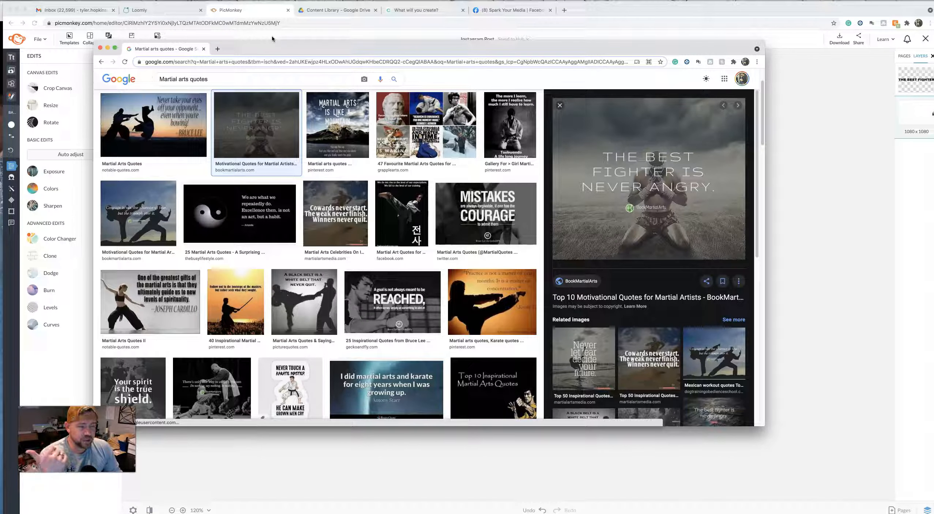
click(261, 36)
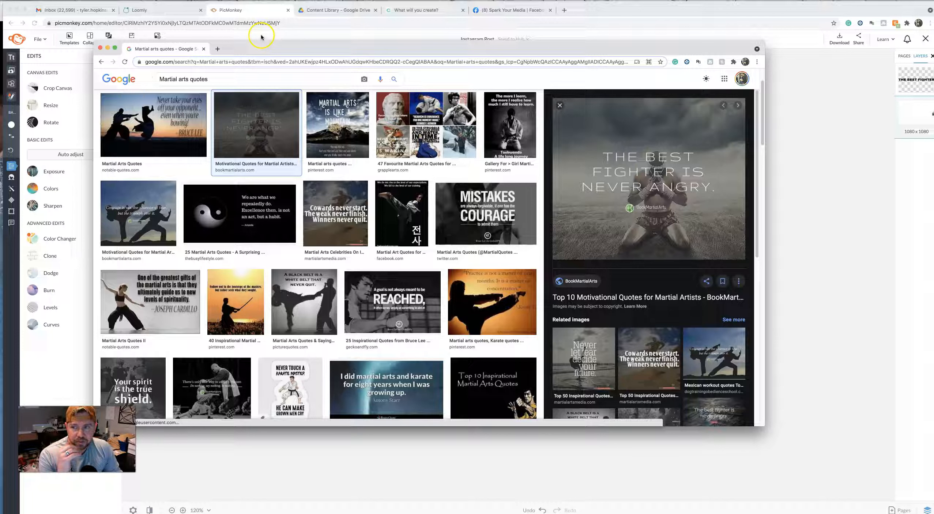
click(253, 11)
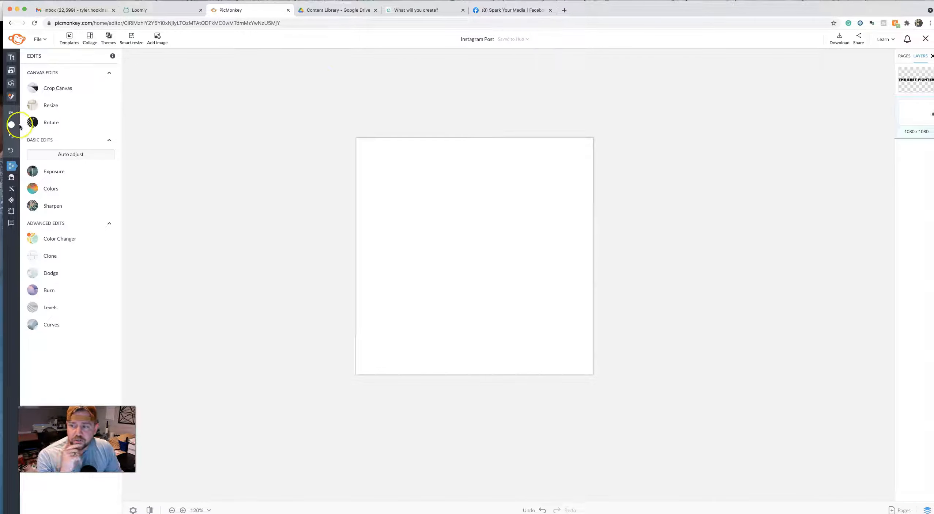
Step: Search the stock photo library for "martial arts"
mouse_move(17, 119)
click(34, 70)
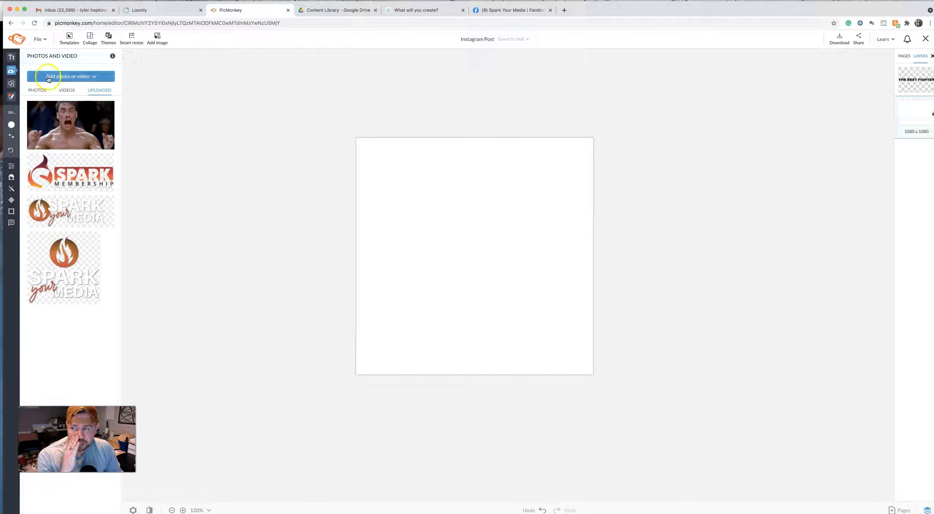
mouse_move(83, 127)
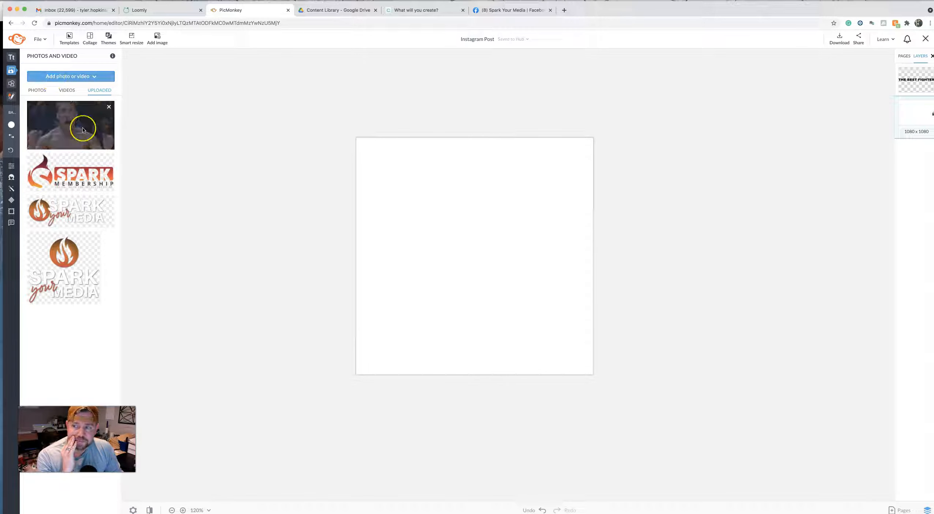
click(33, 92)
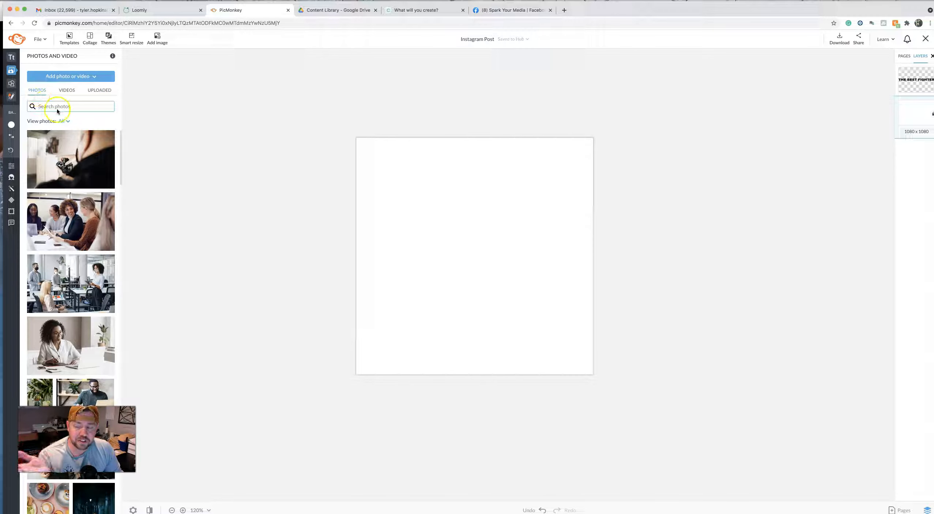
mouse_move(62, 153)
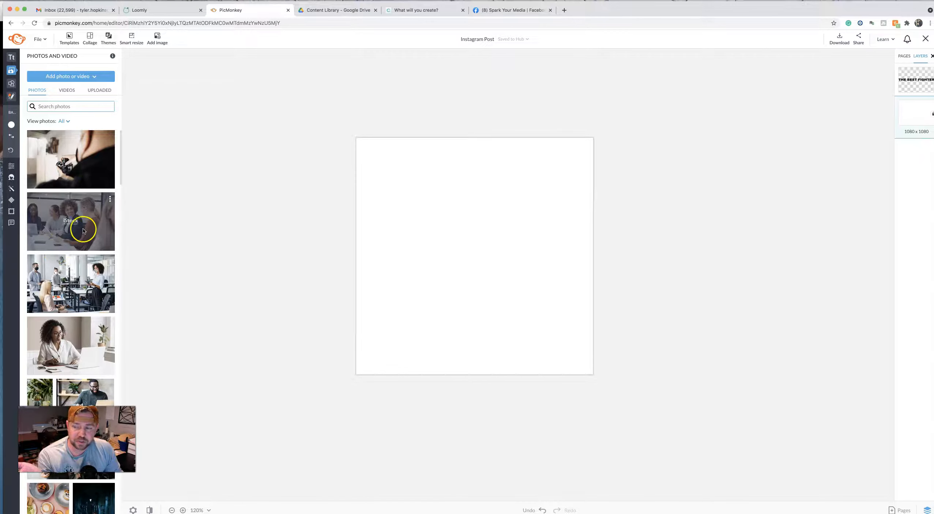
click(83, 107)
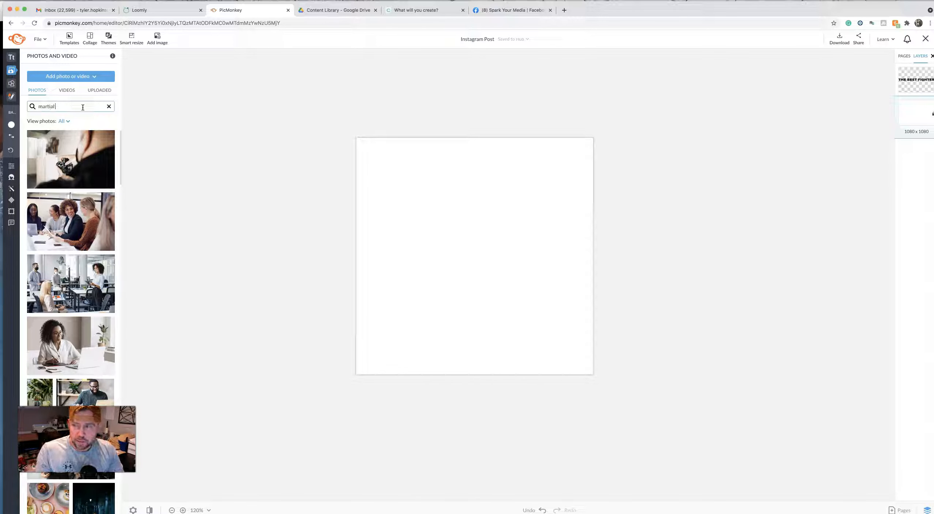
text(martial arts)
key(Return)
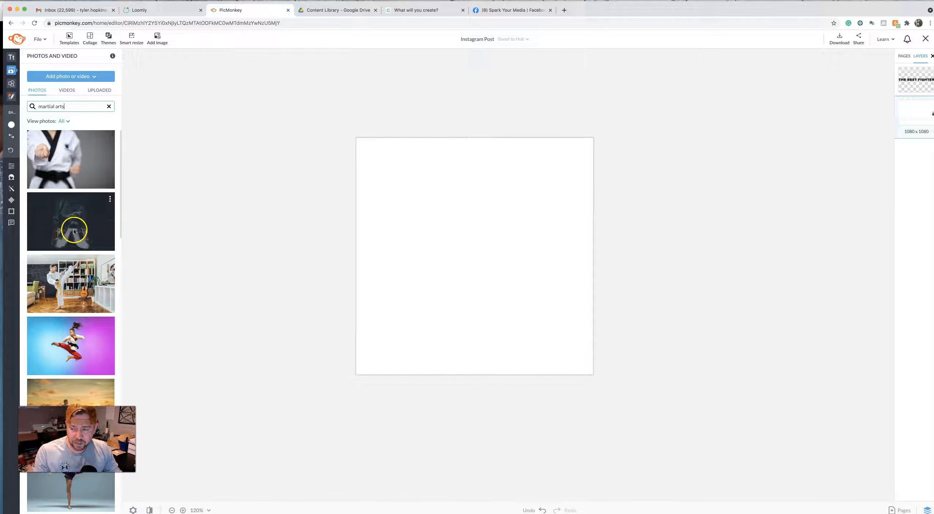
Step: Add the stock photo of the fighter kicking on the beach at dusk to the canvas
scroll(75, 231, down, 5)
scroll(79, 252, down, 6)
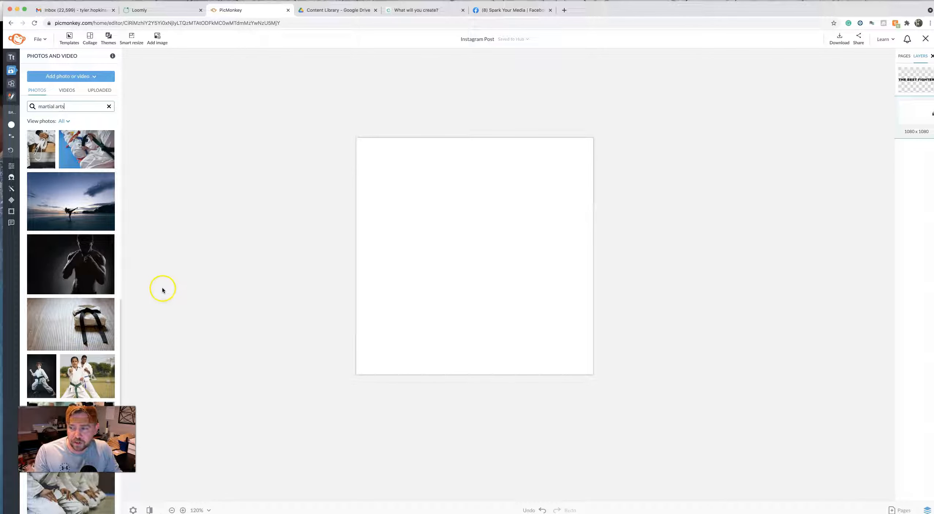
click(82, 209)
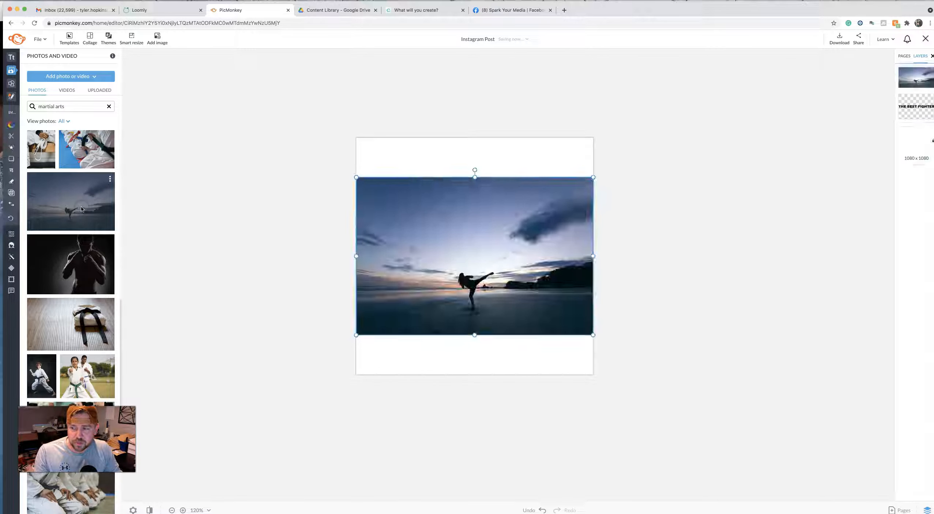
Step: Enlarge the beach photo to cover the whole square canvas, and centre it
click(463, 245)
drag(489, 267, 495, 233)
drag(361, 297, 265, 411)
drag(423, 323, 482, 319)
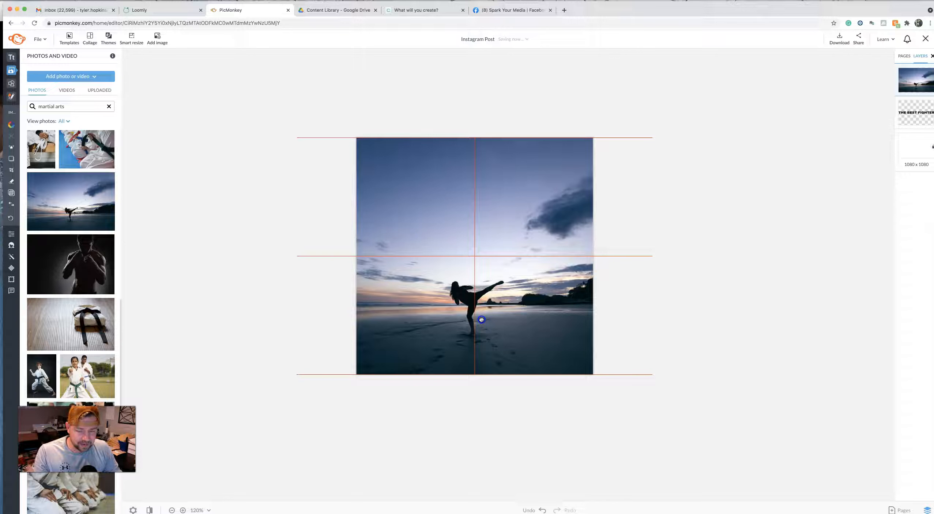
drag(481, 320, 481, 320)
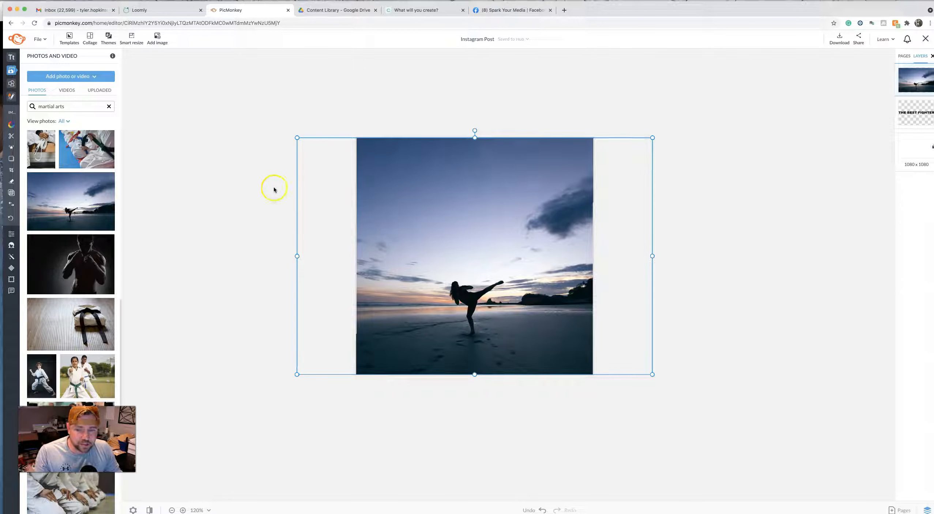
click(260, 194)
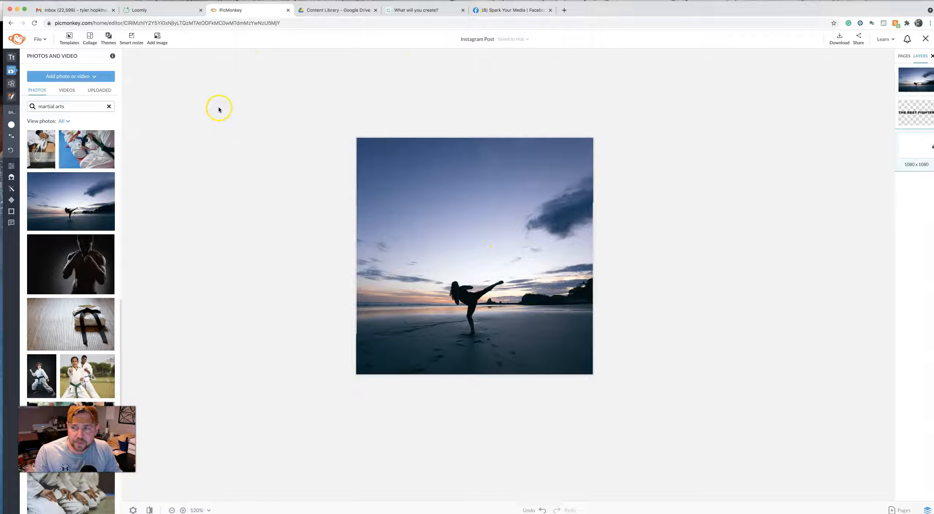
Step: Add a new text box over the sky in the upper part of the photo
click(13, 59)
click(59, 76)
drag(504, 252, 438, 172)
double_click(438, 172)
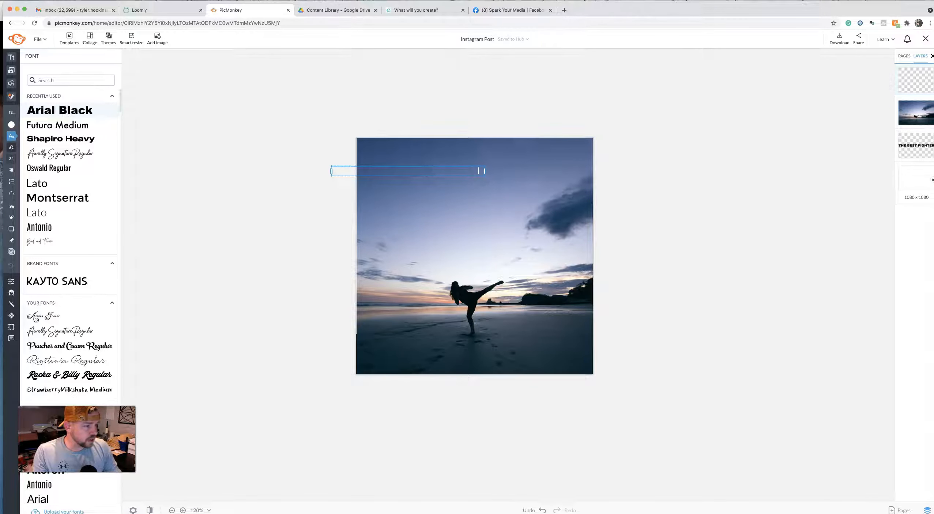
Step: Bring the hidden "THE BEST FIGHTER IS NEVER ANGRY." text layer to the front, and position it over the photo
click(911, 148)
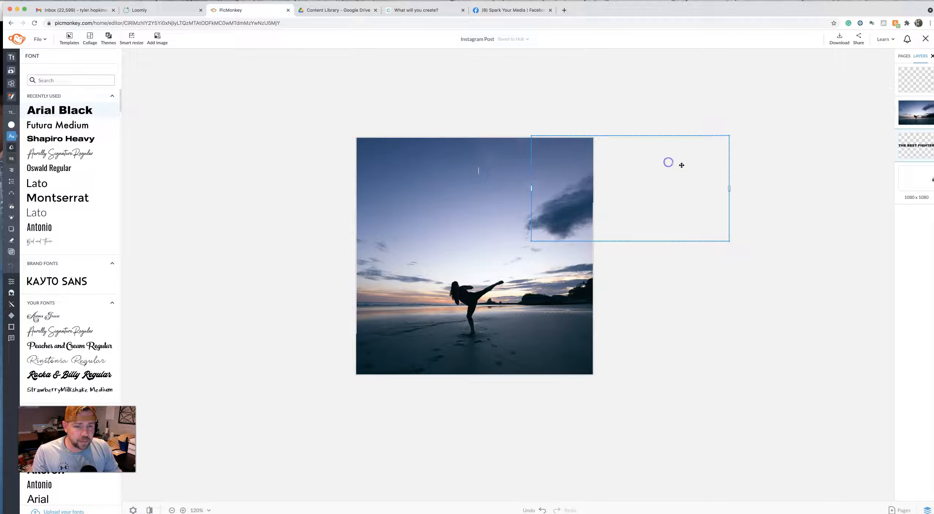
click(465, 116)
click(544, 215)
right_click(518, 202)
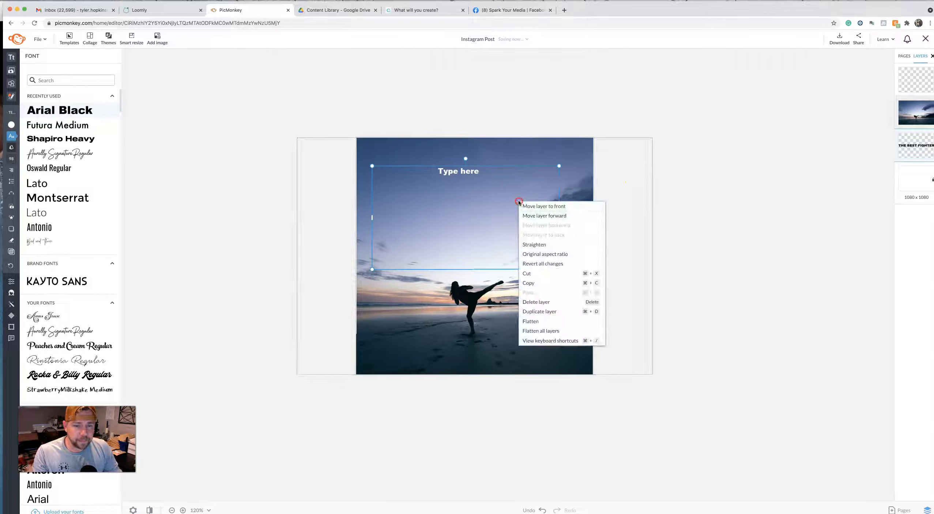
click(538, 207)
drag(483, 237, 477, 233)
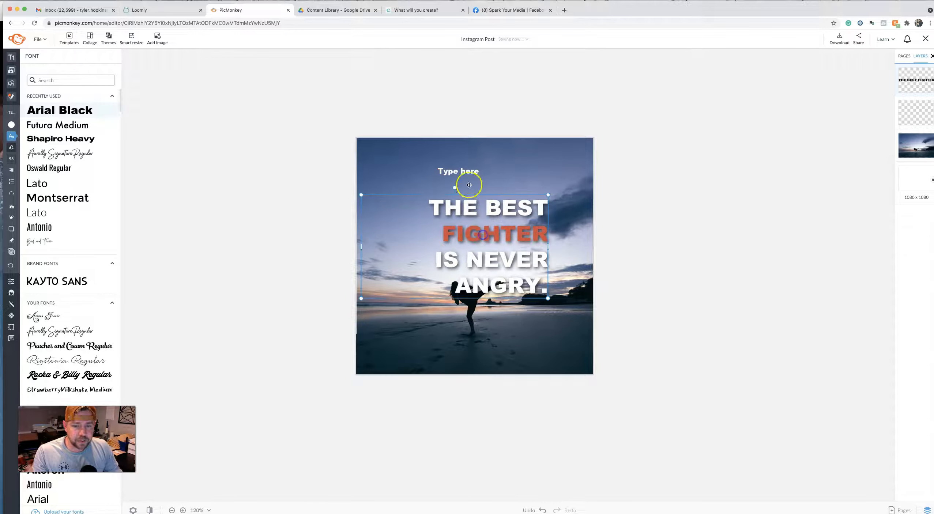
Step: Delete the "Type here" text box, move the quote up over the sky and make all its text white (#ffffff)
click(461, 172)
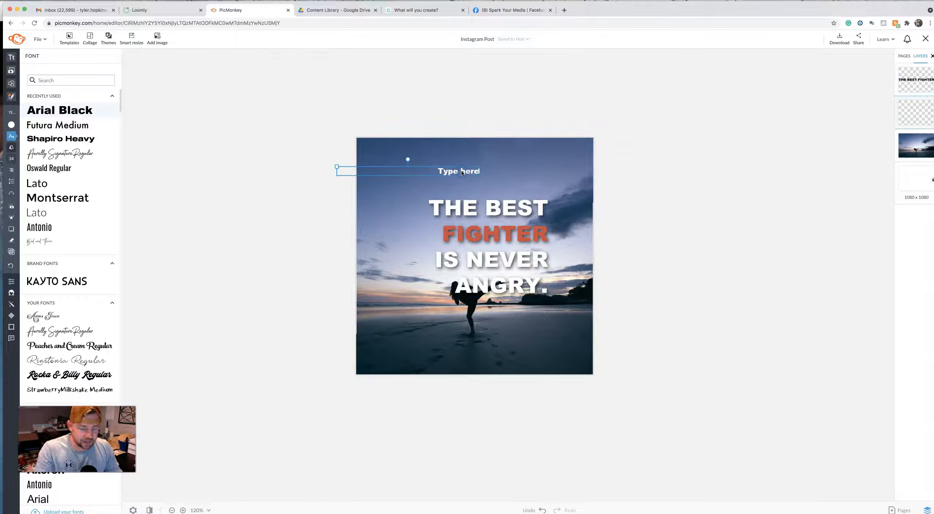
click(485, 224)
drag(491, 230, 465, 197)
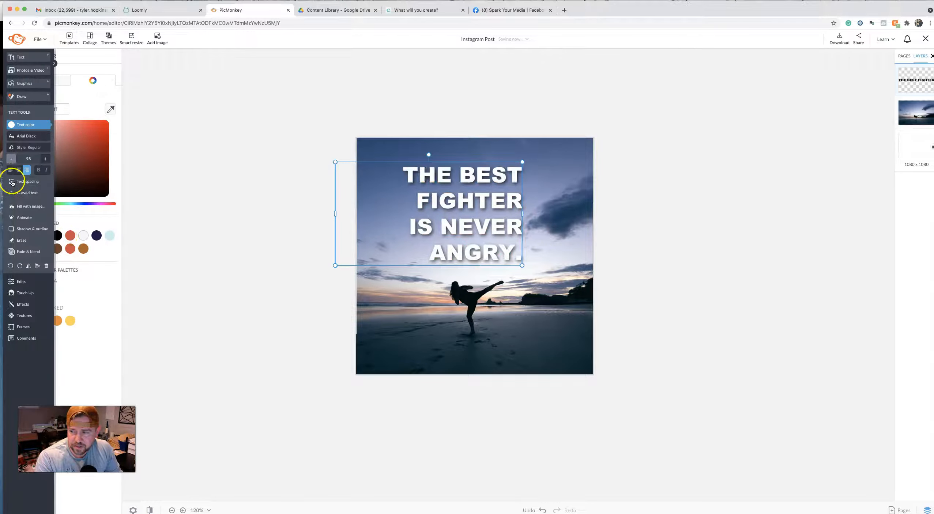
Step: Centre-align the quote text, and move its box to the horizontal middle of the canvas
click(21, 171)
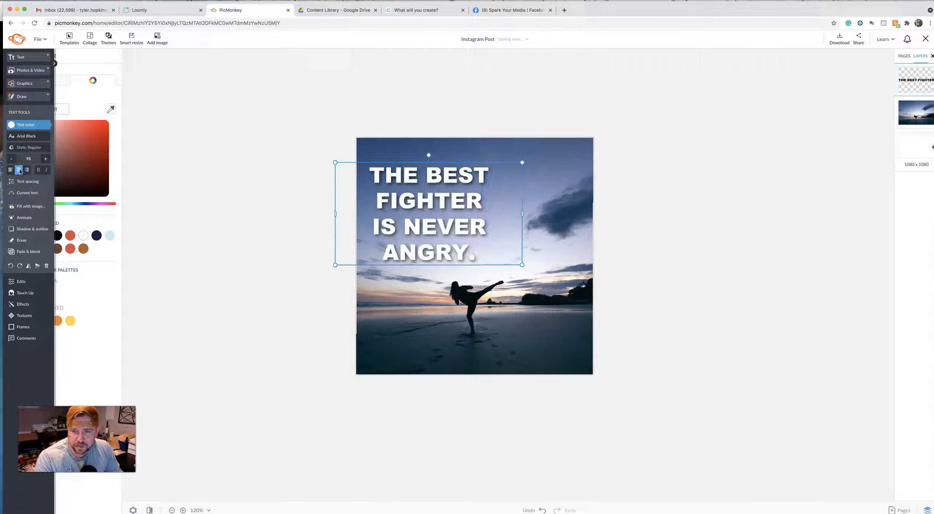
click(266, 86)
drag(432, 218, 479, 211)
Step: Widen the quote's text box and remove line breaks so it reads "THE BEST FIGHTER" above "IS NEVER ANGRY."
drag(566, 207, 620, 207)
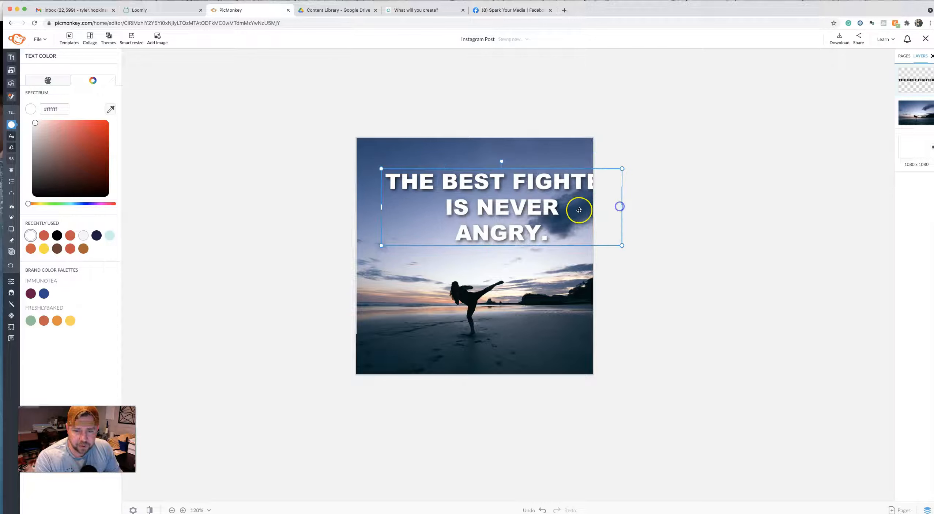
click(438, 208)
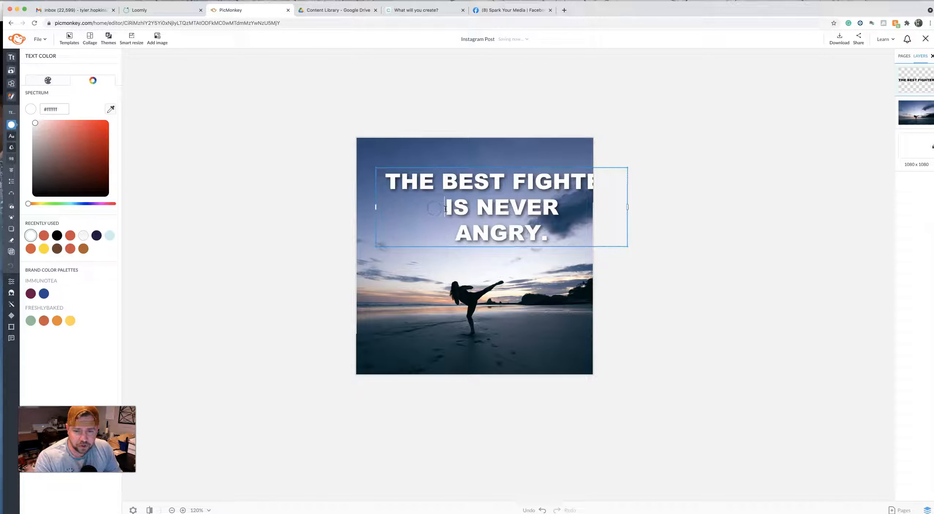
key(BackSpace)
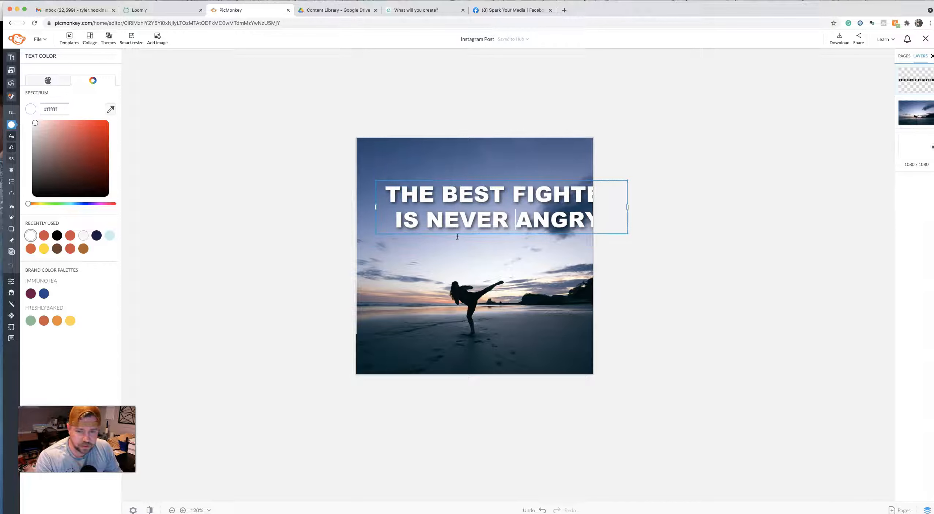
Step: Scale the two-line quote down to fit within the canvas, and centre it in the sky above the fighter
click(265, 212)
drag(527, 216, 515, 212)
click(599, 216)
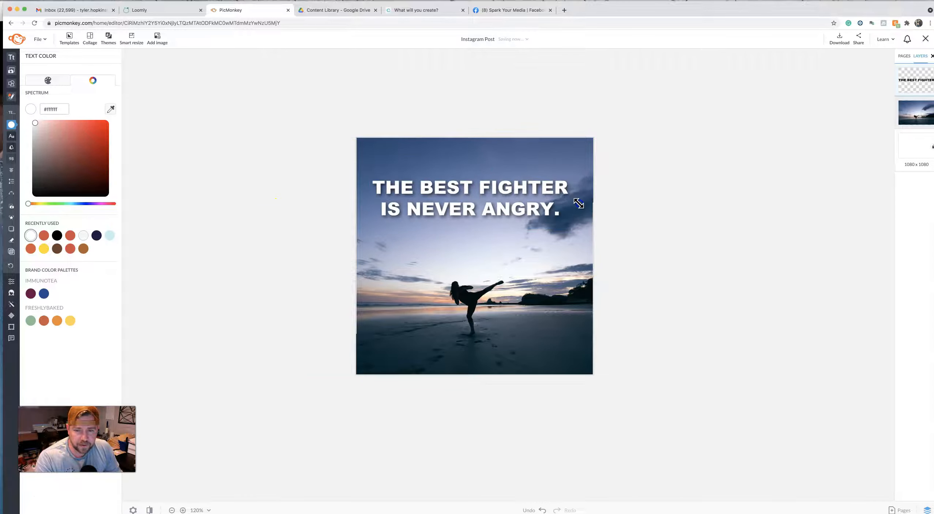
click(523, 203)
mouse_move(523, 202)
mouse_down()
mouse_move(528, 186)
mouse_move(528, 195)
mouse_up()
Step: Move the beach photo straight up so the fighter stands just below the quote
click(541, 305)
drag(541, 305, 538, 273)
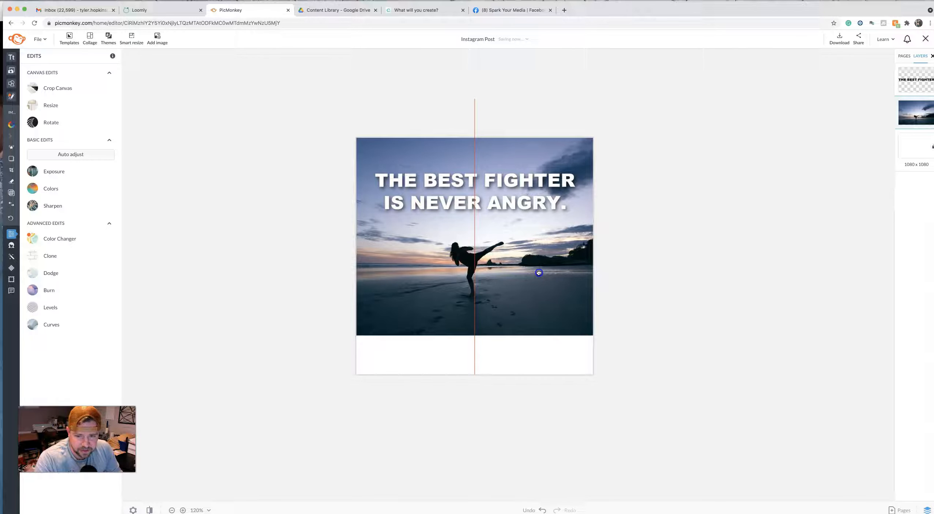
drag(539, 272, 537, 268)
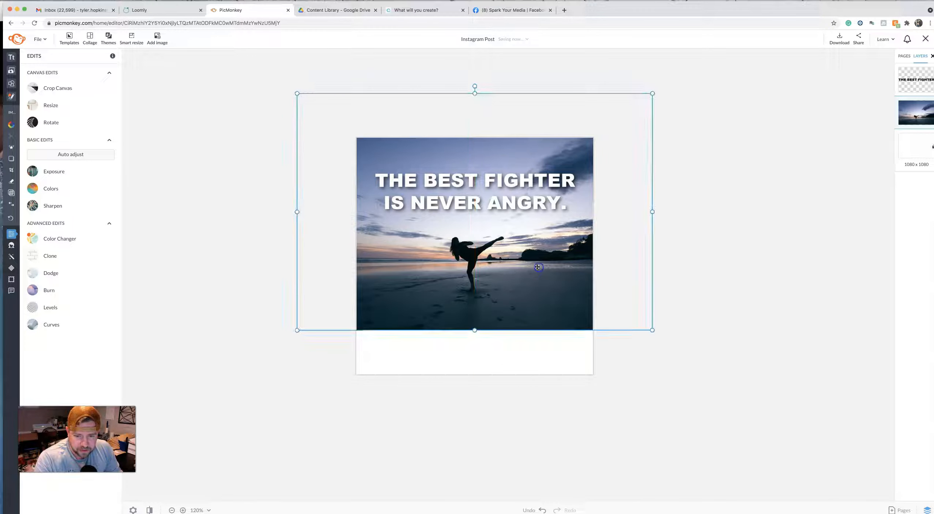
Step: Duplicate the beach photo, flip the copy vertically and place it below the original to fill the white gap
right_click(530, 251)
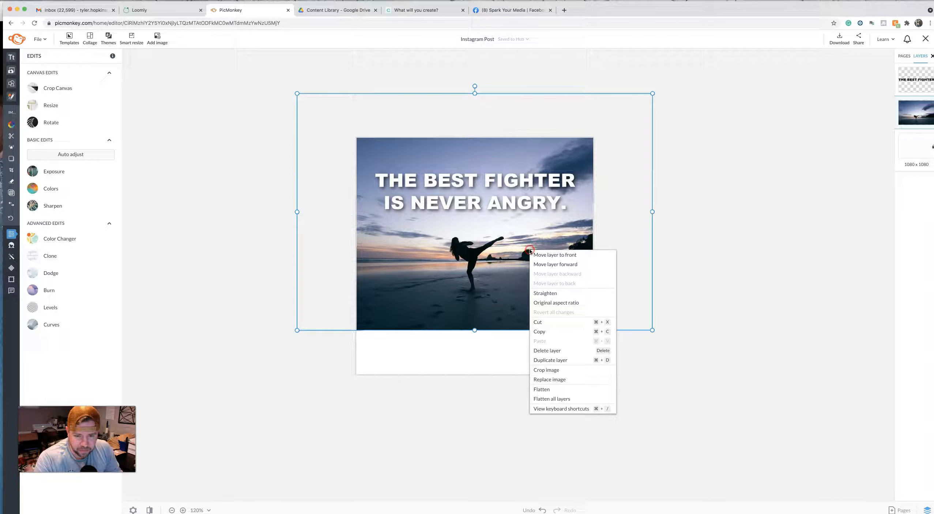
click(568, 361)
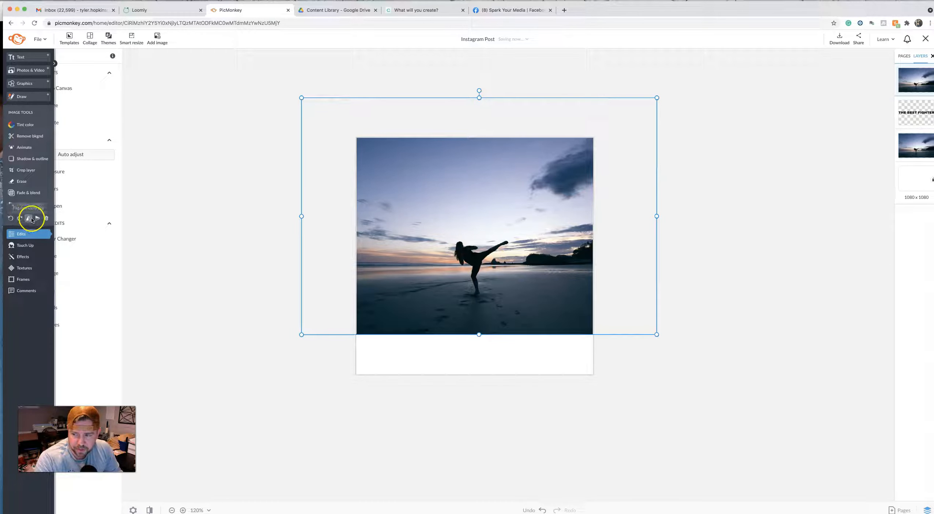
click(35, 218)
drag(480, 206, 475, 437)
click(725, 315)
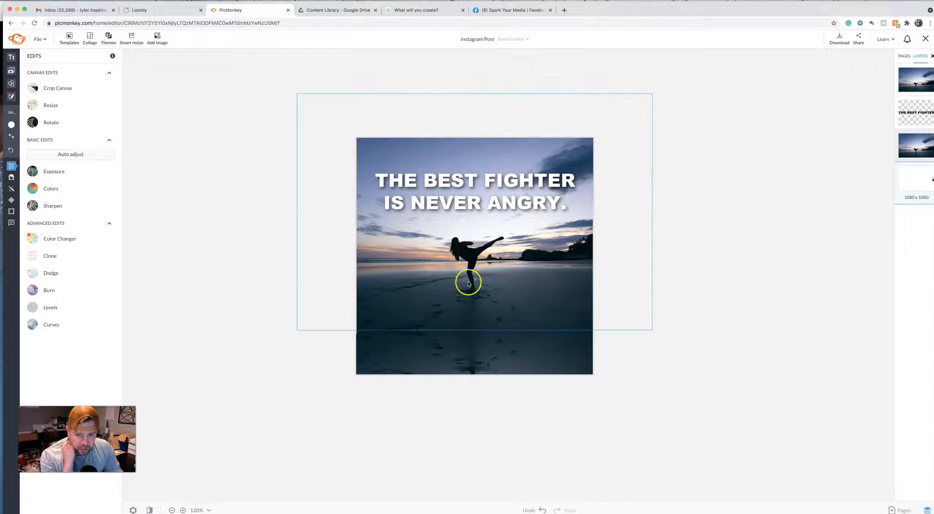
Step: Move the quote slightly down toward the fighter, keeping it horizontally centred
drag(488, 203, 496, 206)
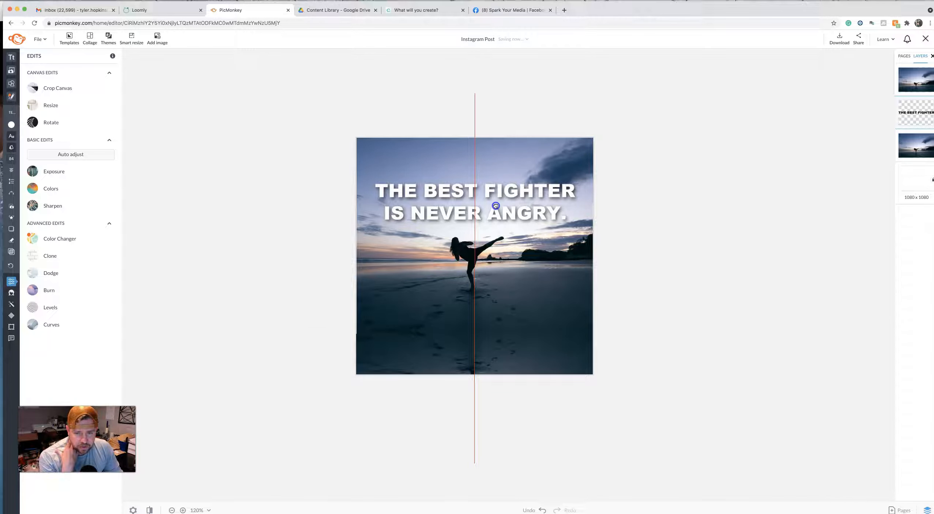
drag(496, 206, 496, 206)
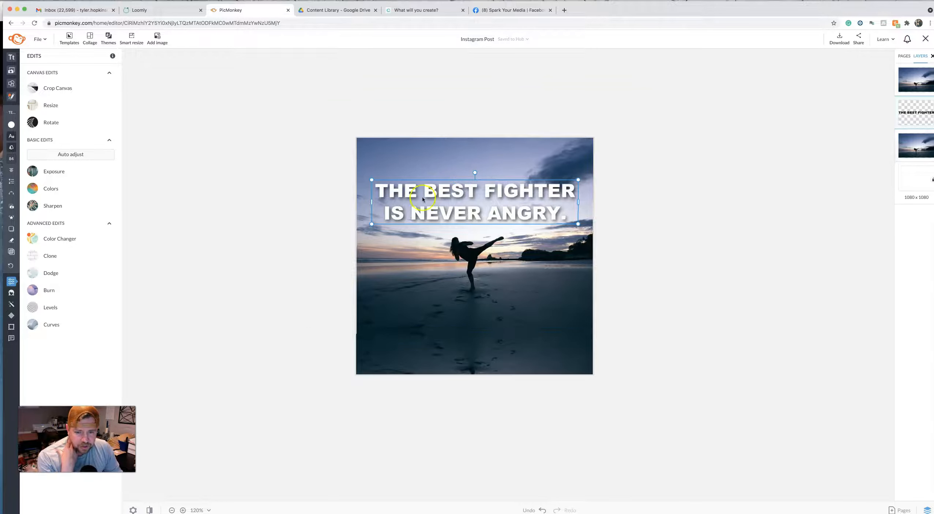
click(236, 216)
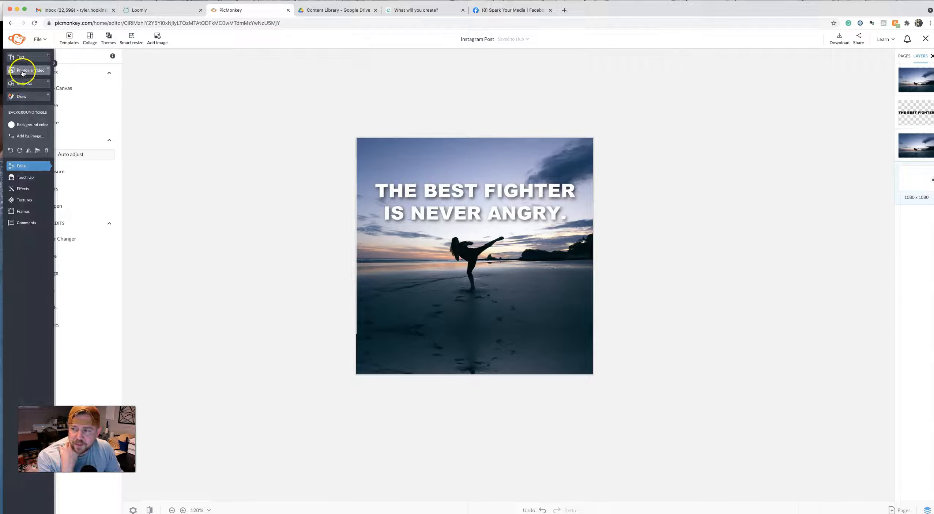
Step: Upload the logo file Blank 3000 x 3000 (91).png from the computer and add it to the canvas
click(22, 72)
click(39, 77)
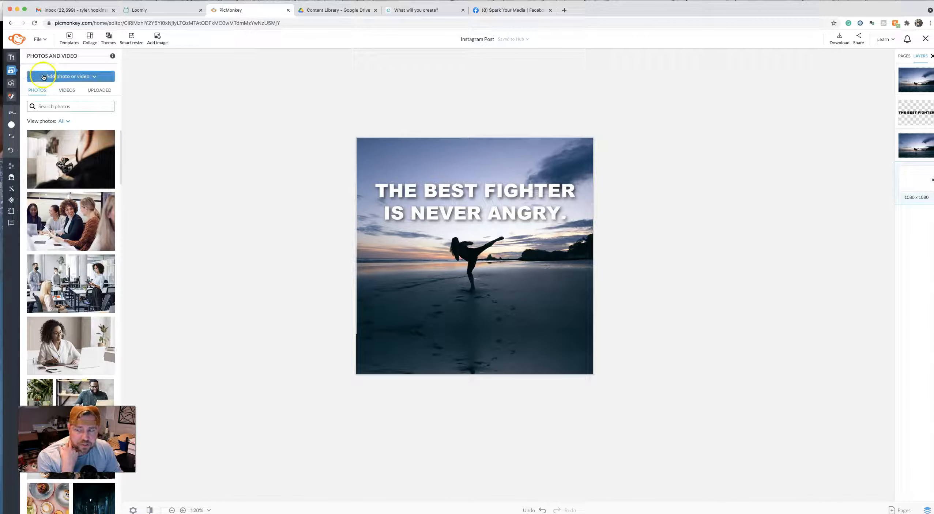
click(43, 77)
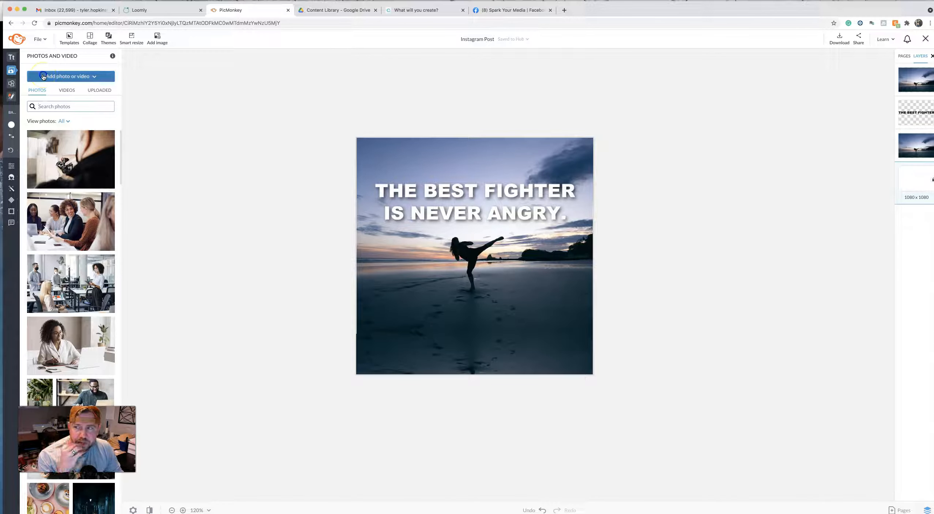
click(65, 101)
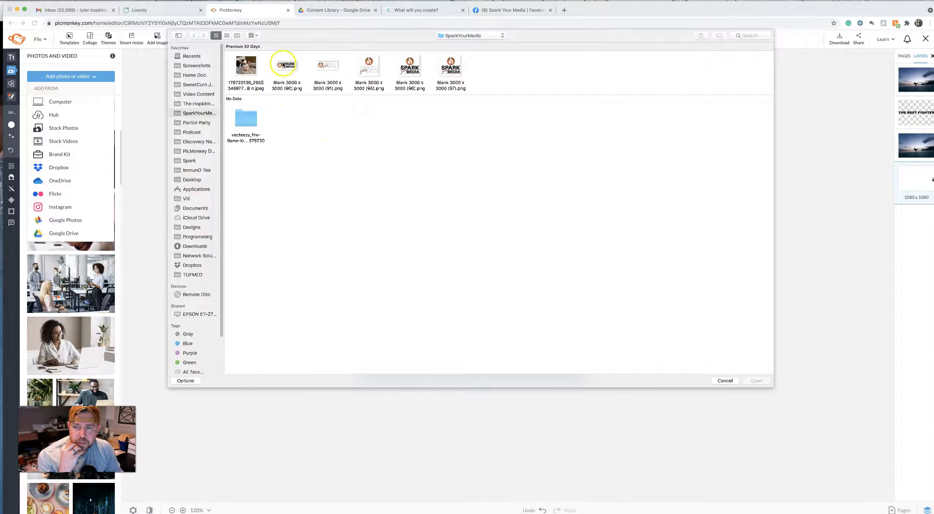
double_click(328, 67)
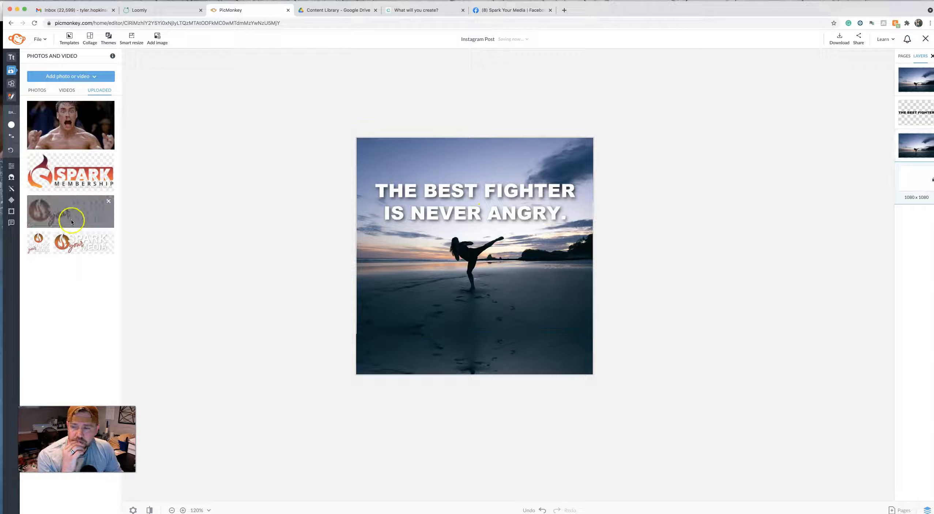
click(88, 210)
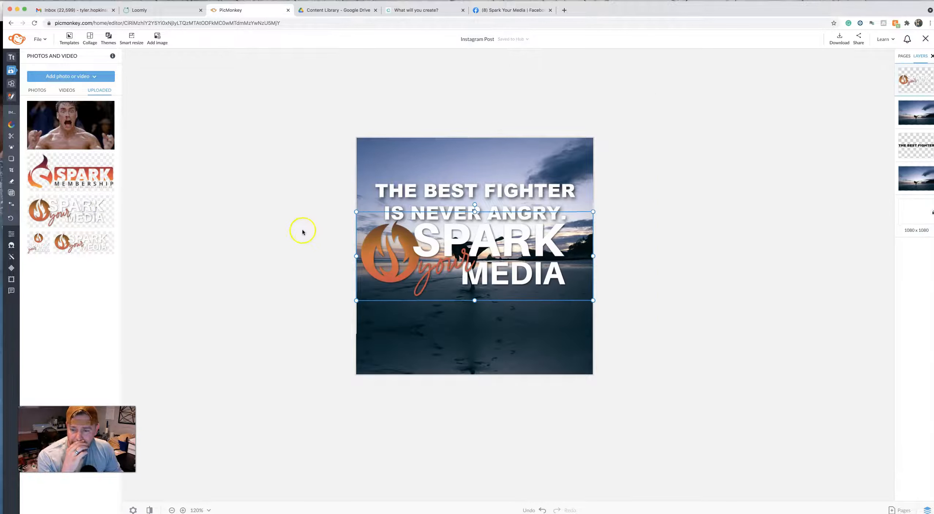
Step: Scale the Spark Your Media logo down and place it in the lower-left corner of the design
drag(356, 211, 493, 329)
click(563, 296)
drag(563, 296, 409, 359)
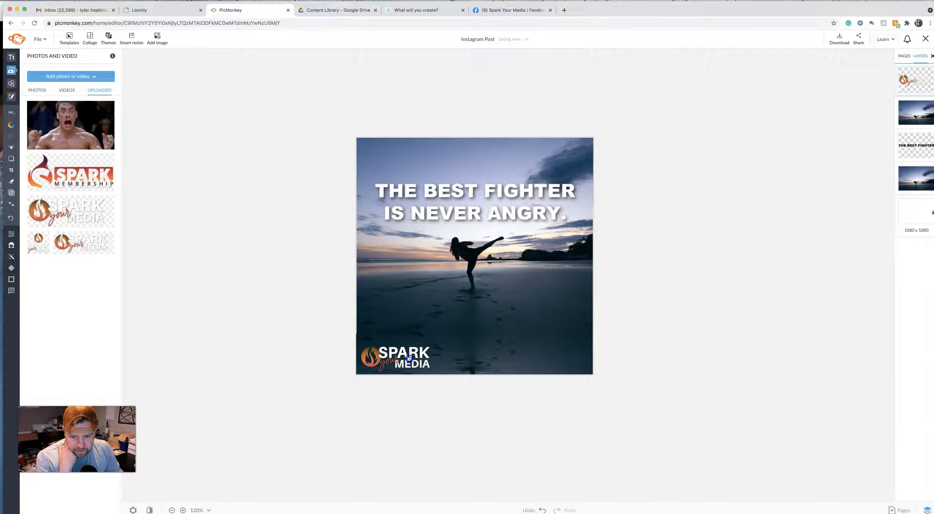
click(212, 201)
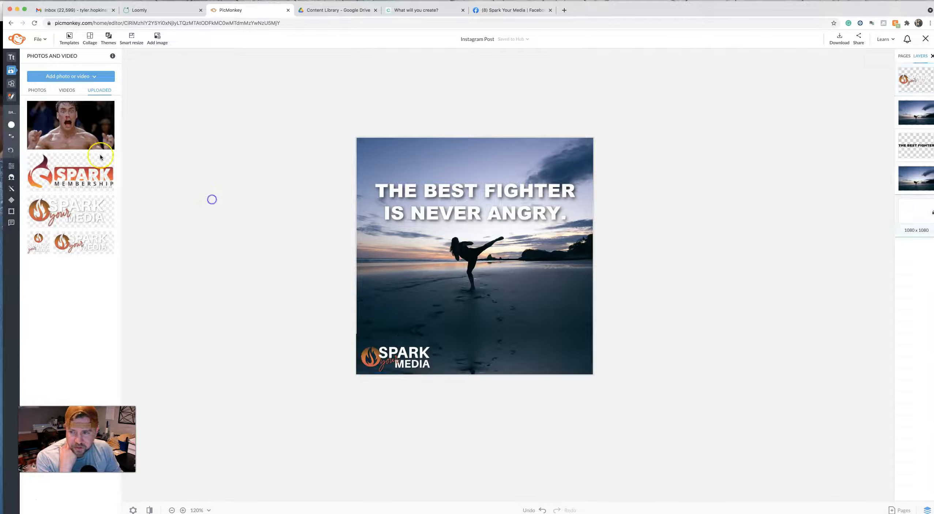
Step: Add a solid square from the basic shapes and squeeze it into a thin vertical bar
click(12, 83)
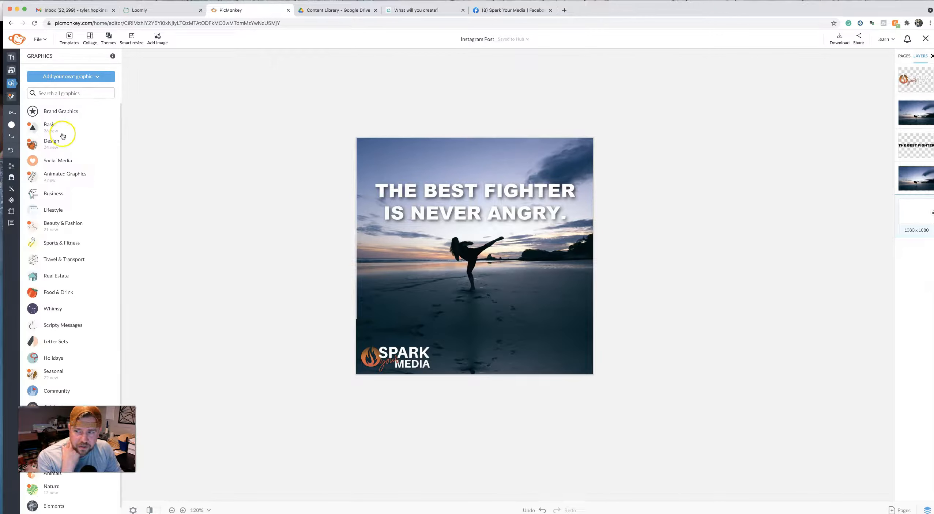
click(55, 128)
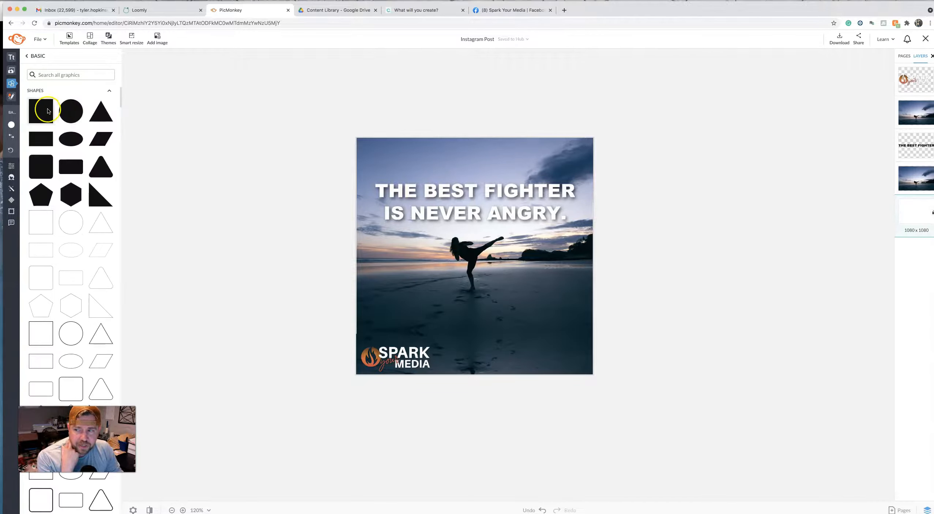
click(44, 120)
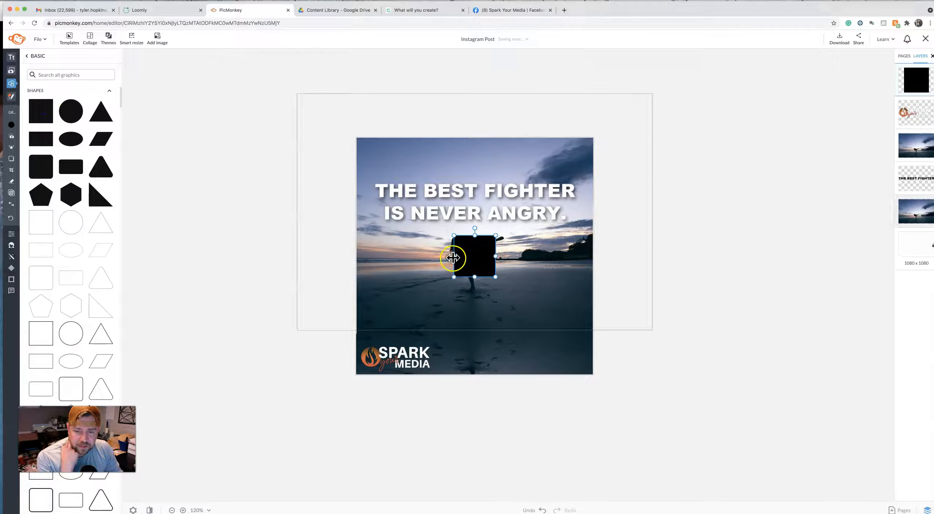
drag(454, 256, 489, 256)
Step: Change the thin vertical bar's colour to white (#ffffff)
click(11, 125)
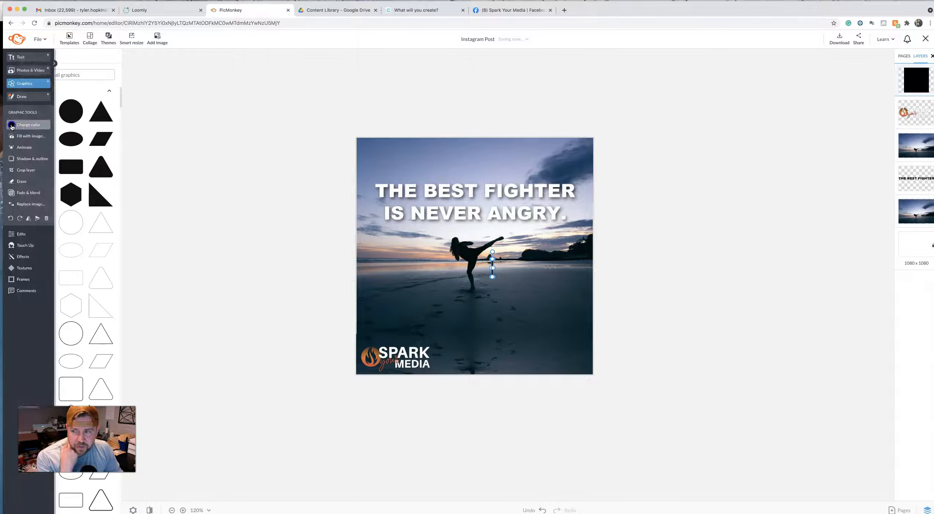
click(34, 123)
click(438, 264)
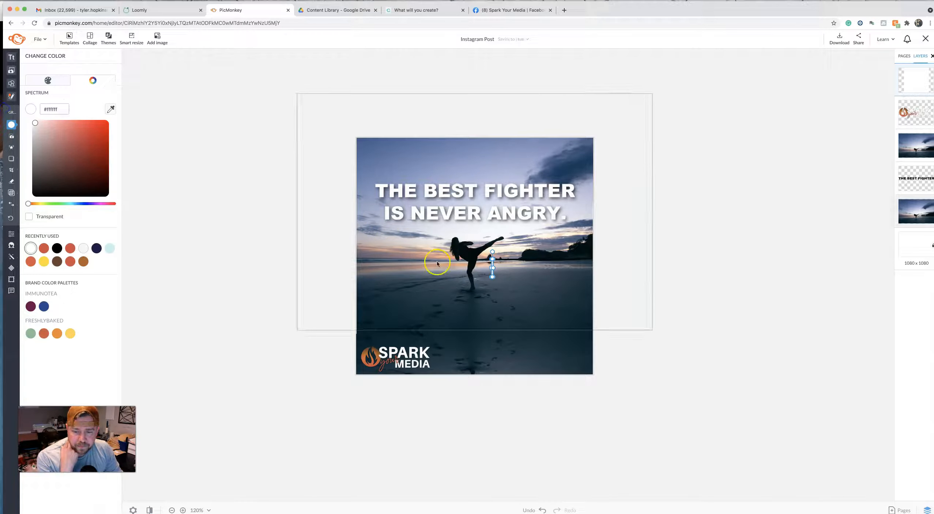
Step: Place the white bar at the horizontal centre near the design's lower edge and set the logo directly to its left
drag(493, 268, 468, 360)
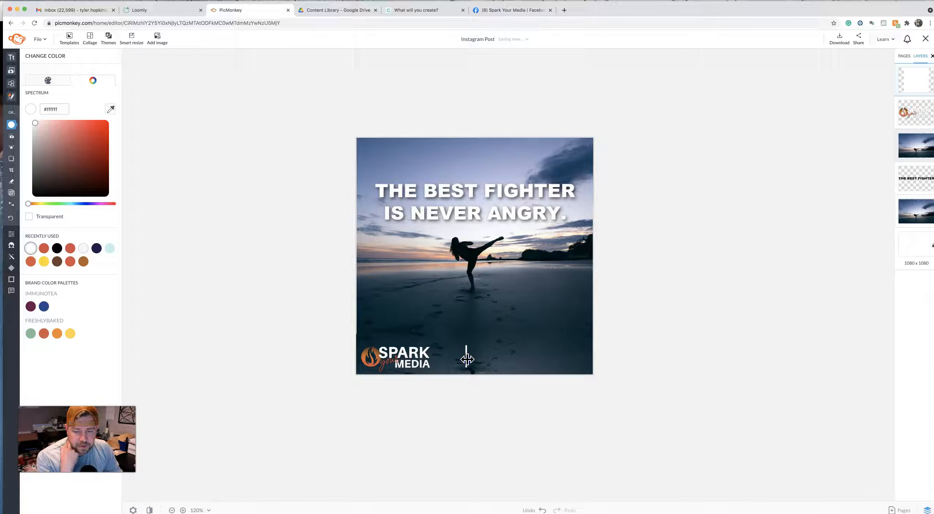
drag(468, 360, 471, 357)
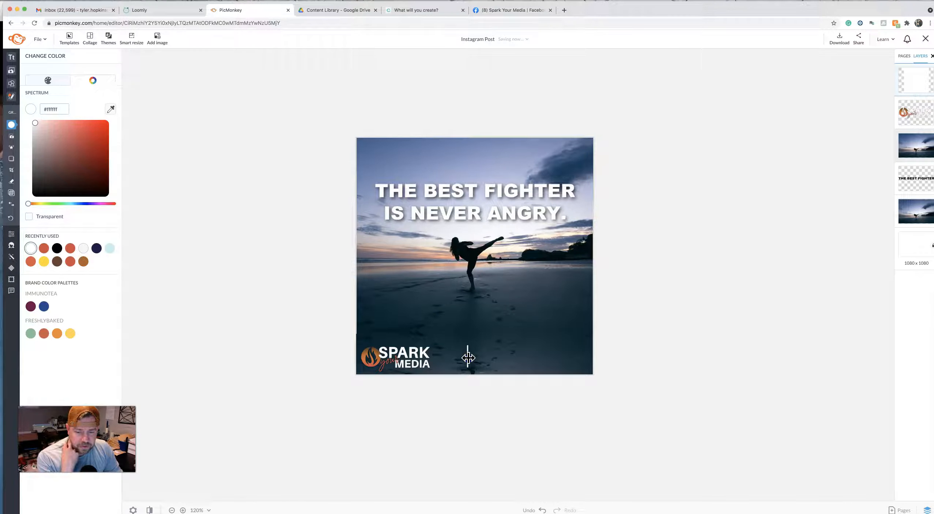
drag(469, 358, 448, 355)
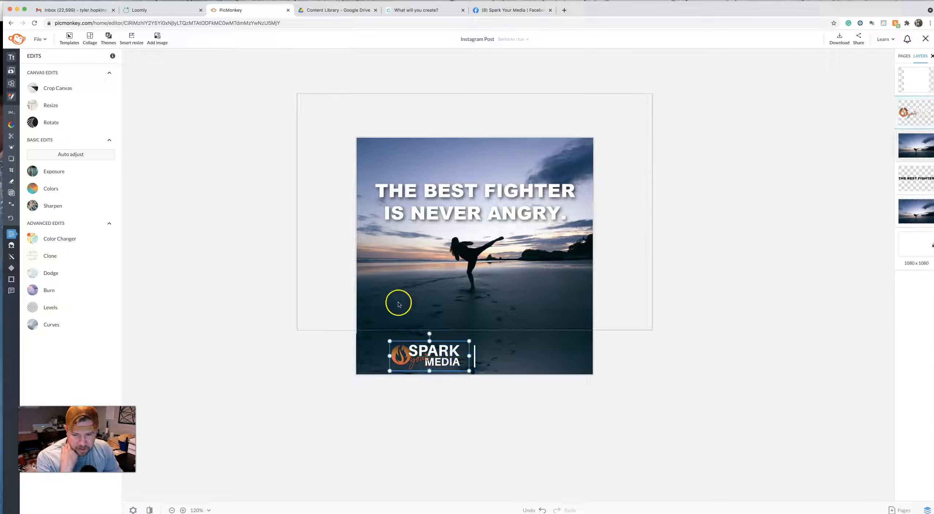
Step: Duplicate the quote text, move the copy below the original and open its text for editing
right_click(419, 207)
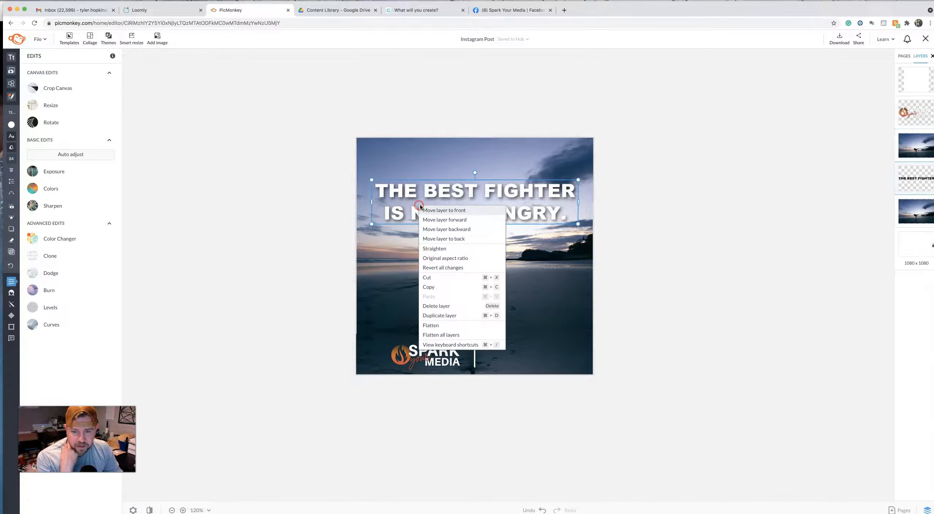
click(451, 315)
drag(468, 213, 468, 263)
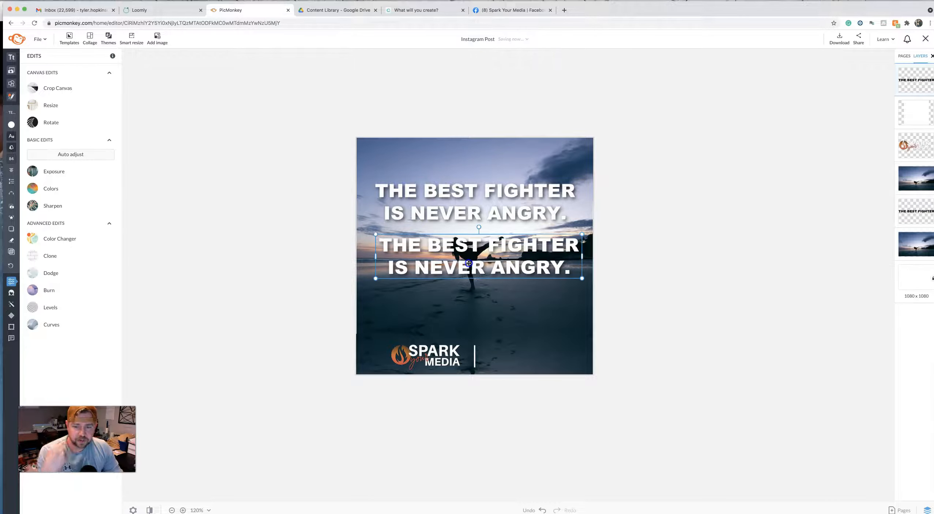
double_click(468, 264)
text(Spar)
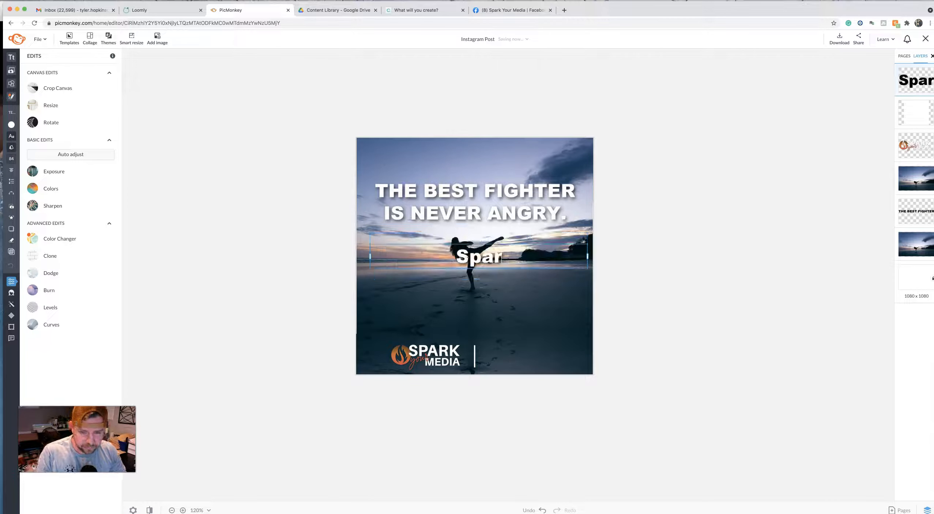
text(kYourMe)
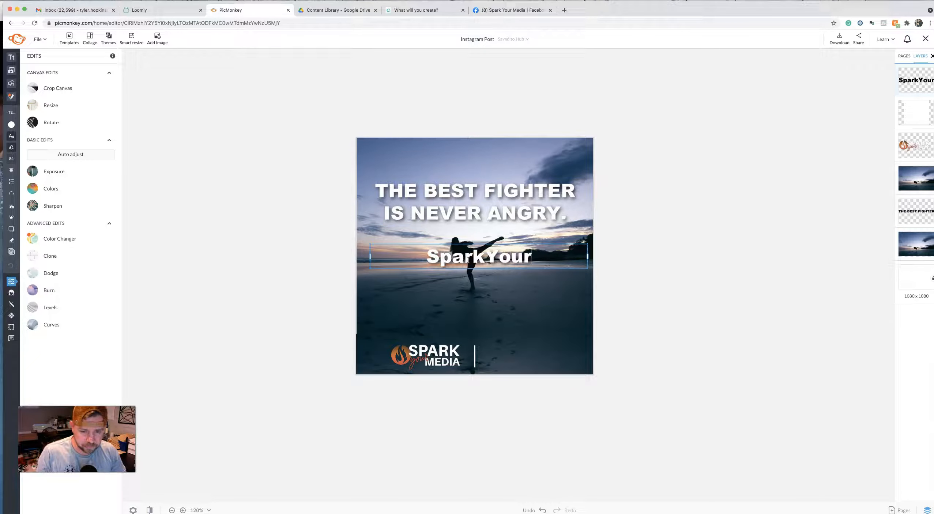
key(BackSpace)
key(BackSpace)
key(BackSpace)
key(BackSpace)
key(BackSpace)
key(BackSpace)
key(BackSpace)
key(BackSpace)
key(BackSpace)
key(BackSpace)
key(BackSpace)
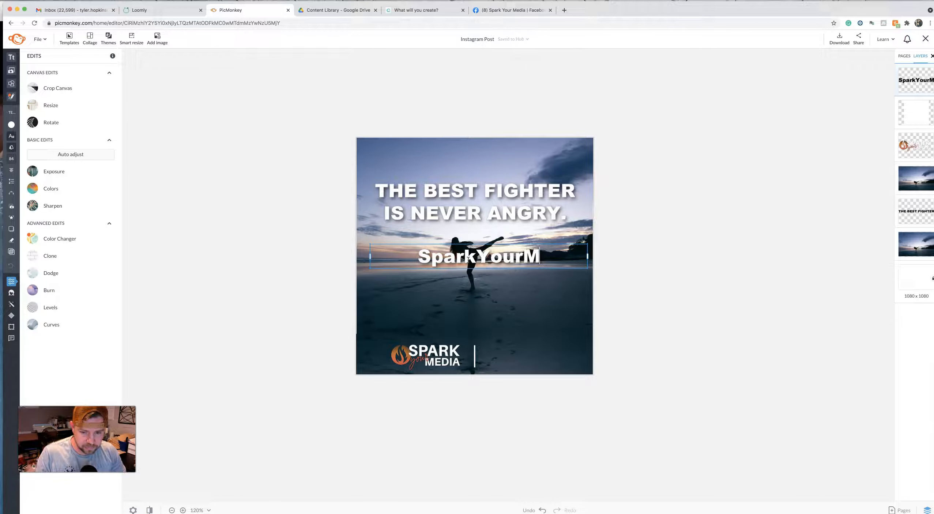
Step: Replace the duplicated quote's wording with SPARKYOURMEDIA.COM
text(SPAR)
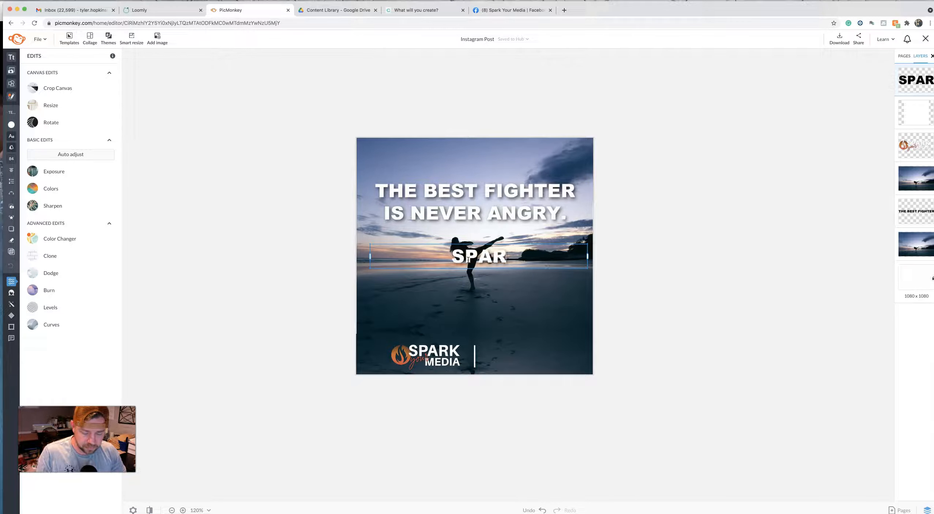
text(KYOURMEDIA>CO)
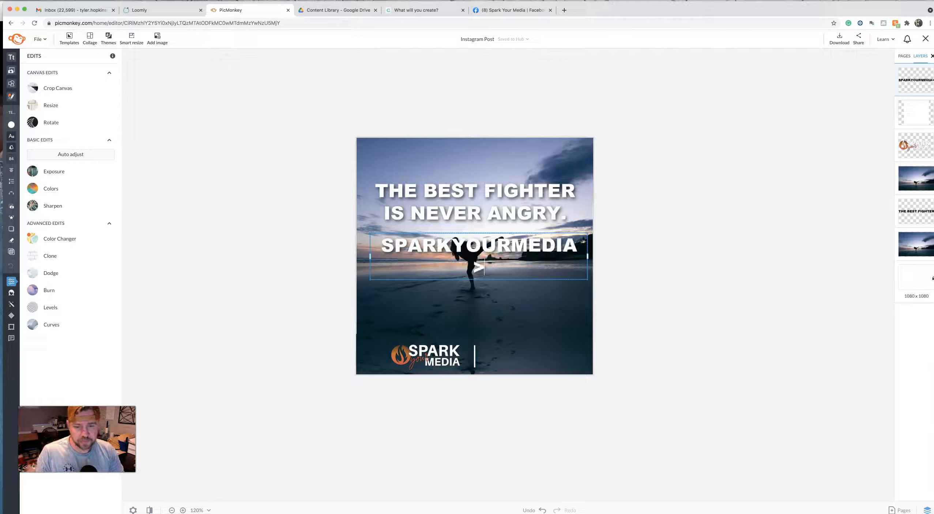
key(BackSpace)
text(.COM)
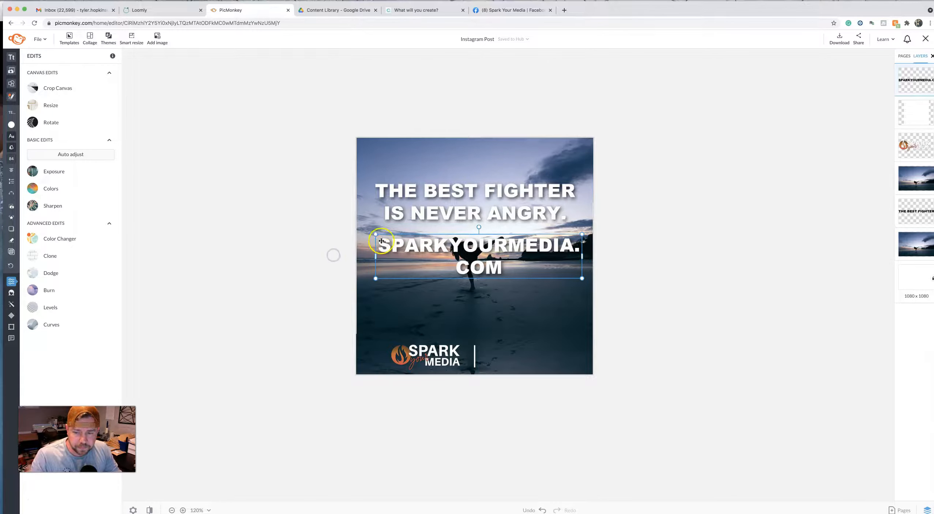
Step: Shrink the web address onto one line to the right of the white bar and set its letter spacing to 1.10
drag(370, 233, 585, 357)
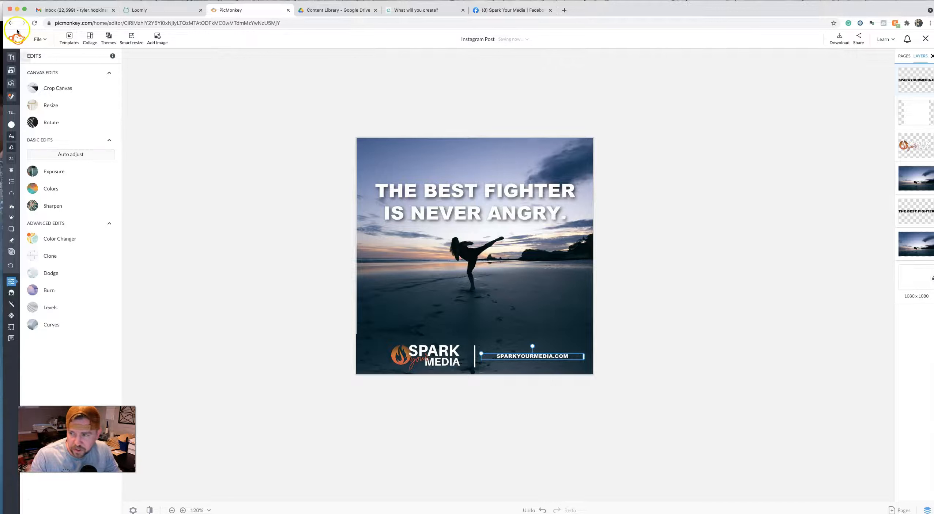
mouse_move(13, 137)
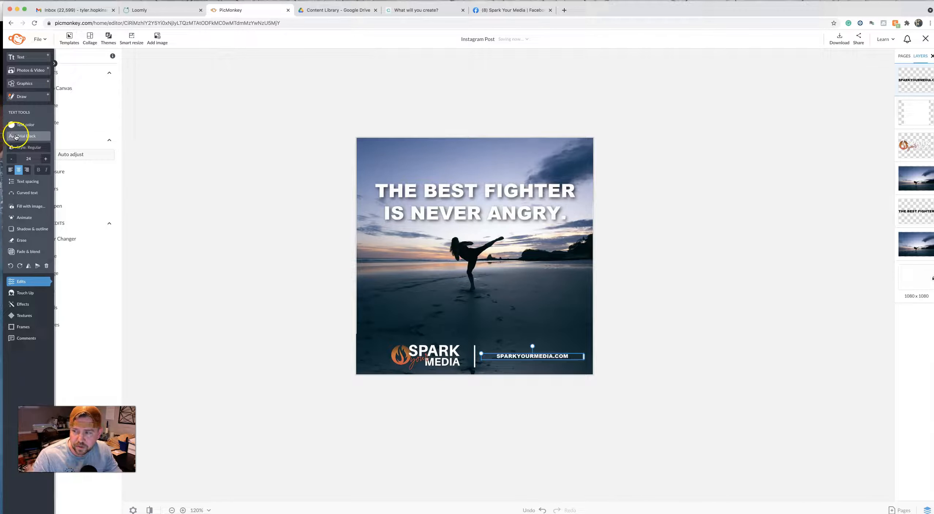
click(32, 183)
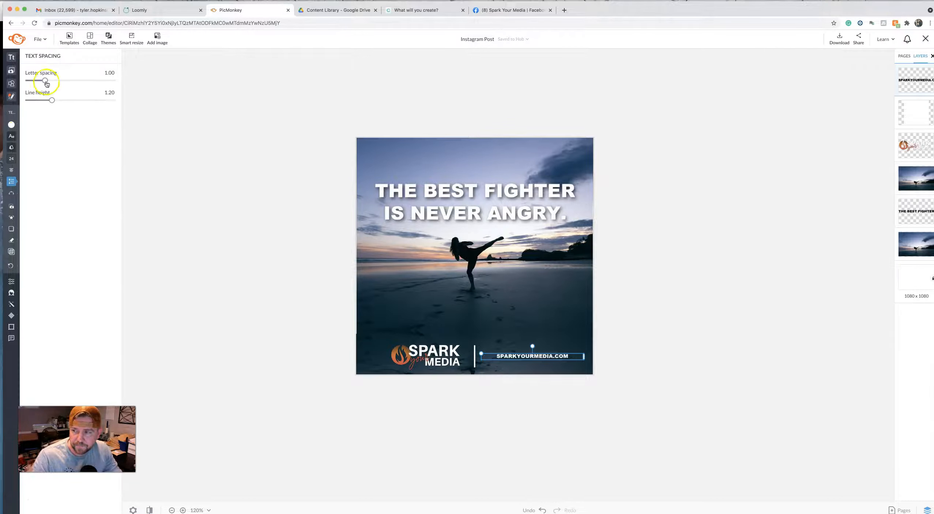
drag(46, 82, 48, 82)
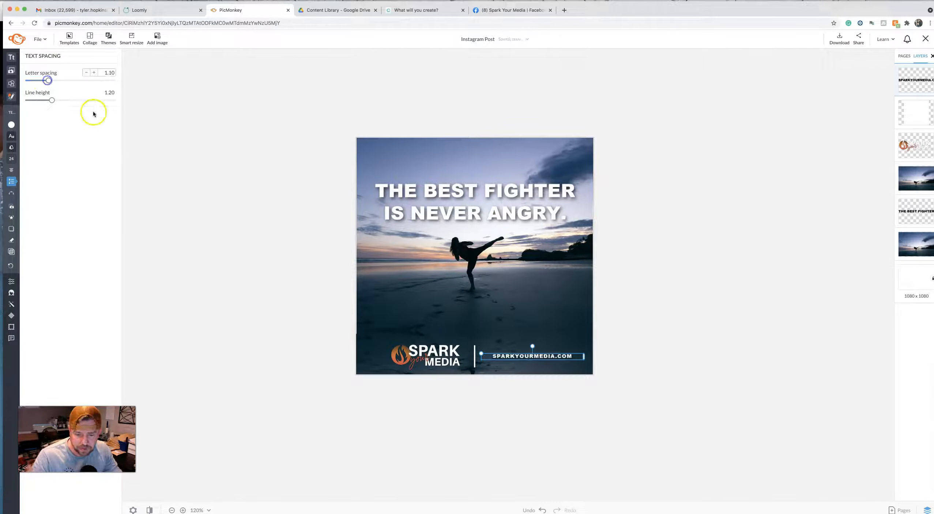
drag(527, 357, 527, 358)
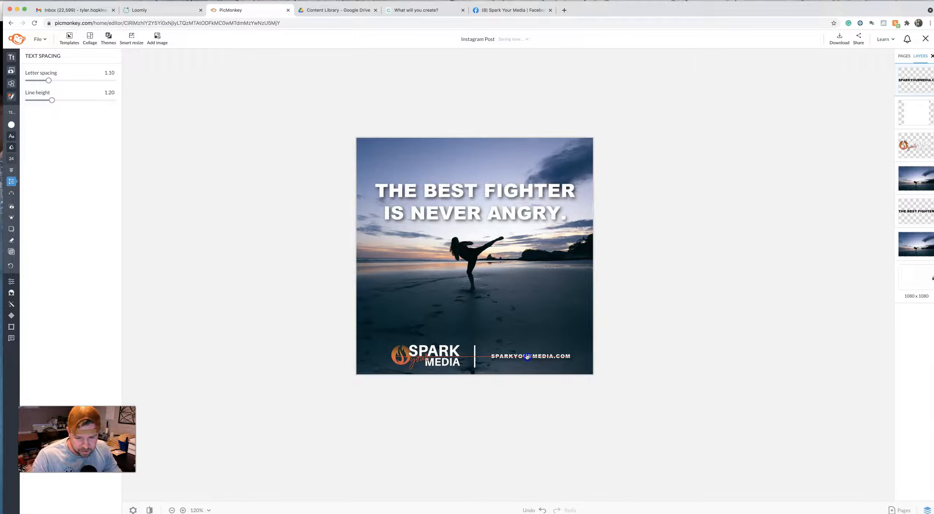
drag(528, 357, 527, 358)
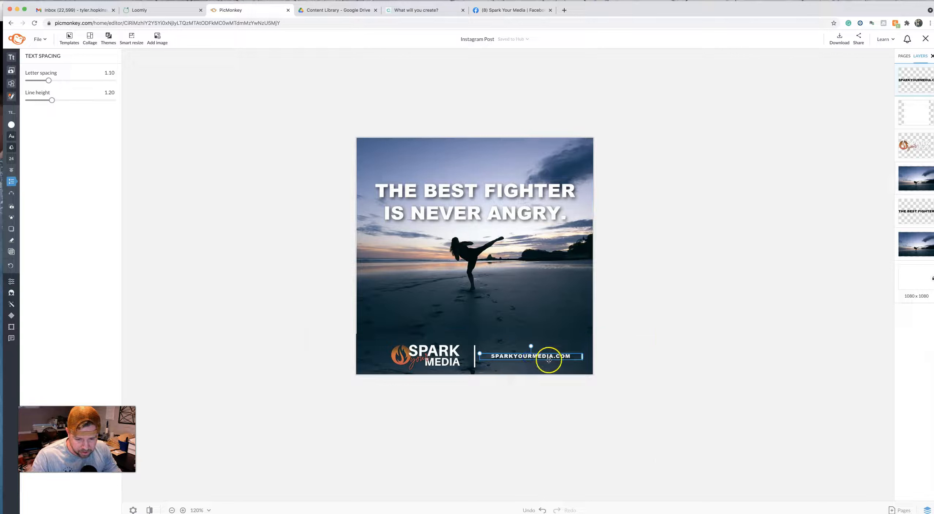
Step: Apply a drop shadow to the Spark Your Media logo
click(429, 352)
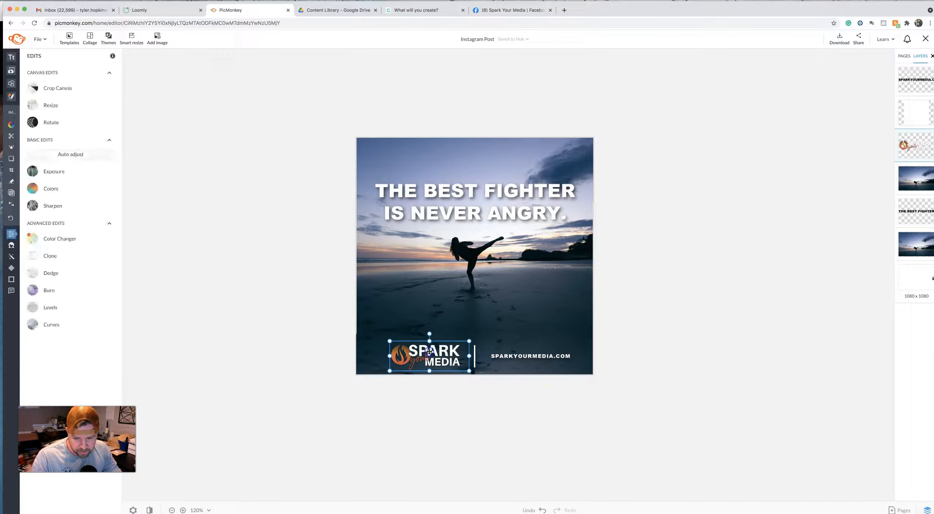
mouse_move(11, 176)
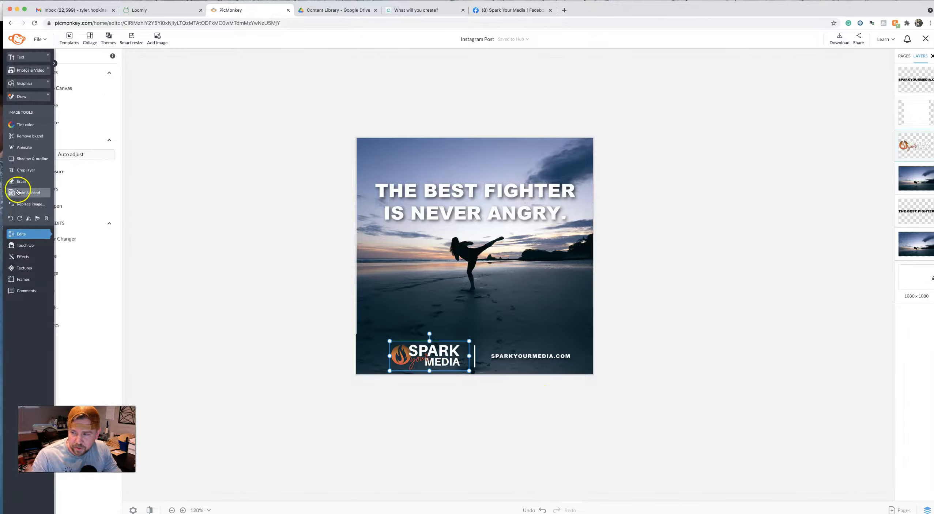
click(30, 158)
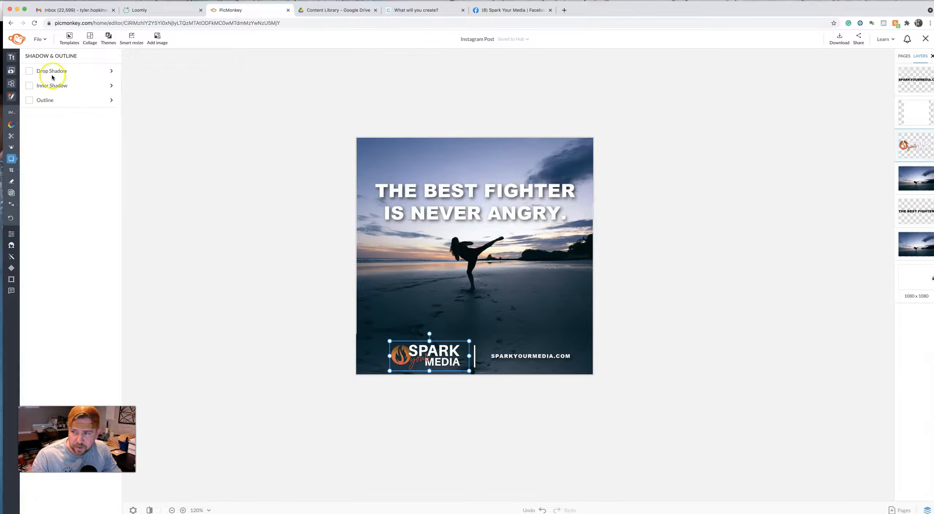
click(52, 74)
click(245, 342)
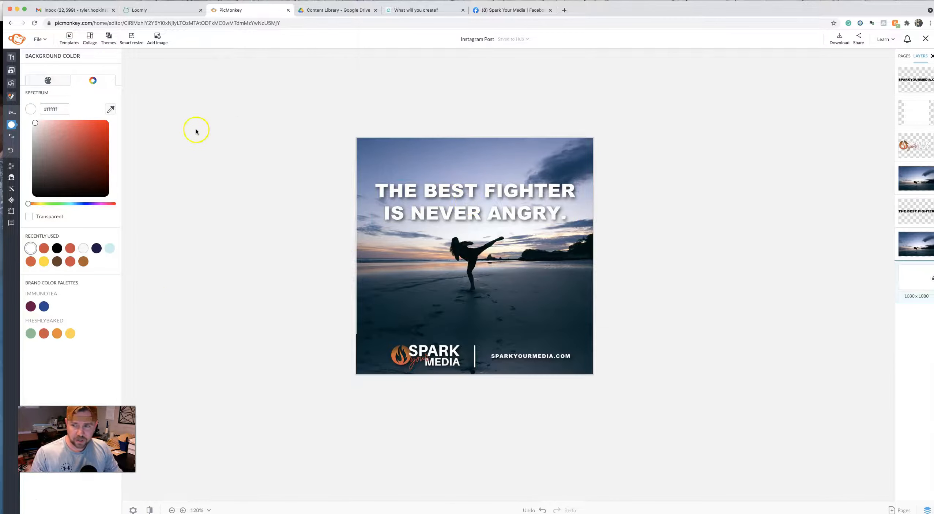
Step: Add a solid black square from the basic shapes and enlarge it to cover the whole canvas
mouse_move(13, 123)
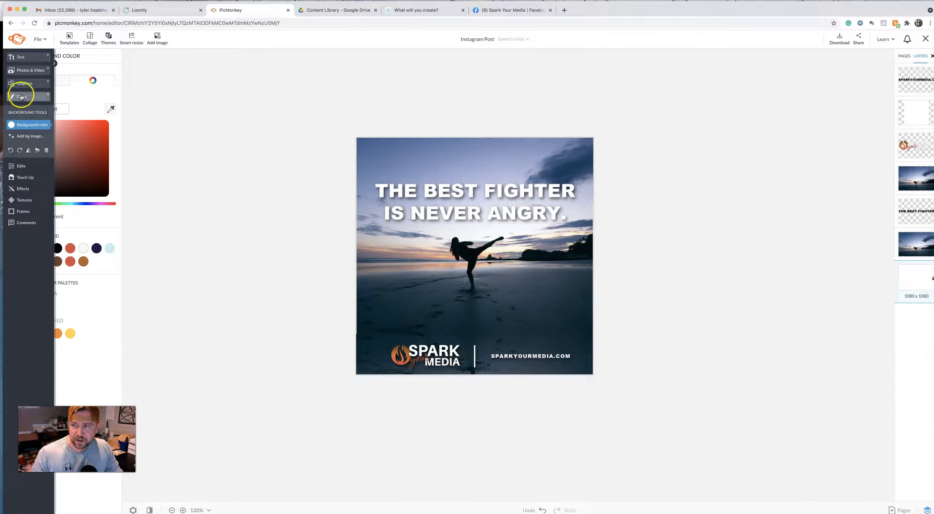
click(30, 86)
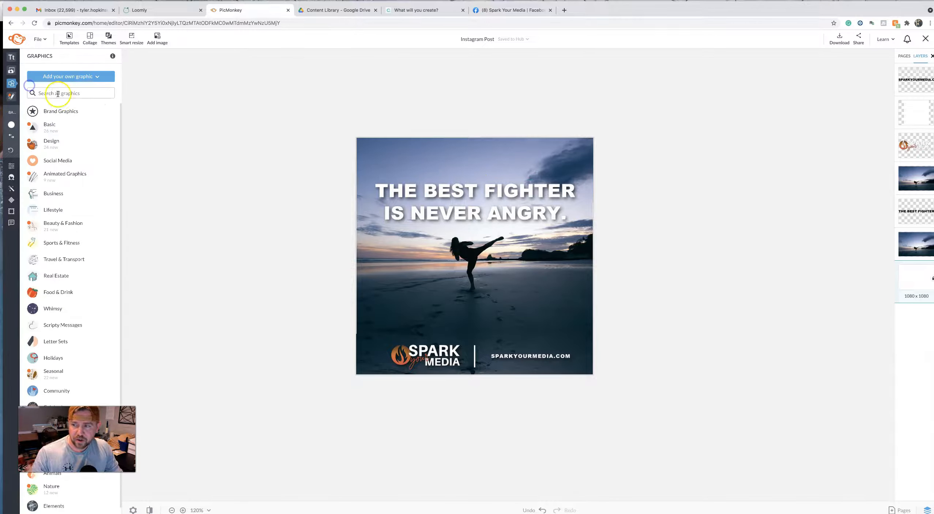
click(44, 140)
click(41, 112)
drag(476, 254, 586, 149)
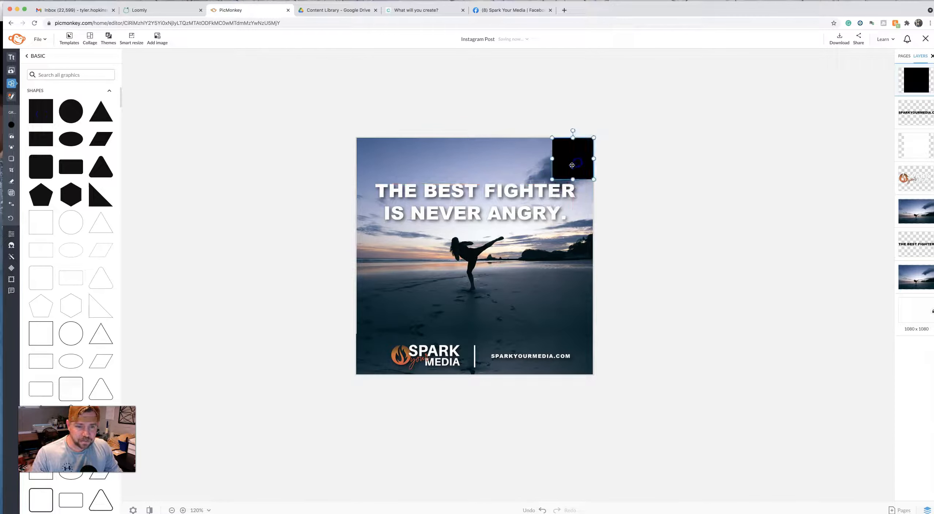
drag(552, 178, 370, 398)
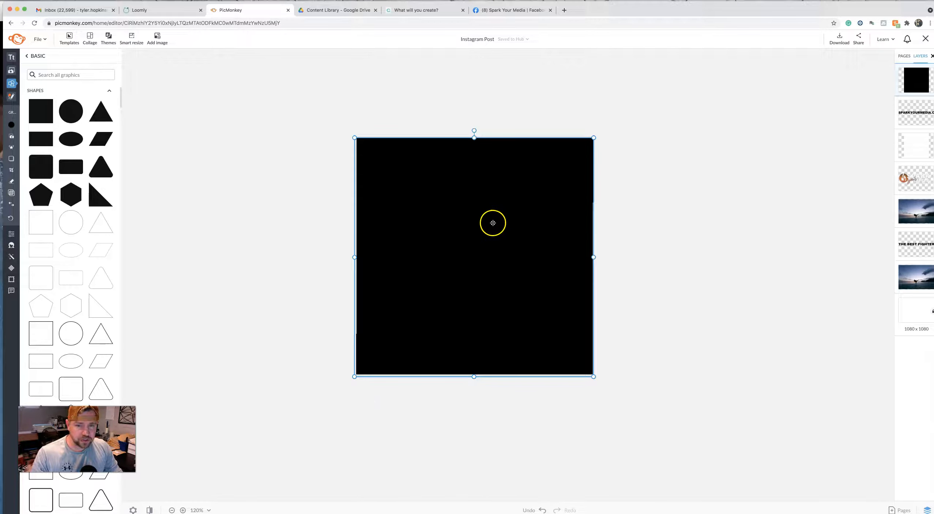
Step: Reorder the layers so the black square sits beneath the logo, white bar, web address and quote text
drag(916, 81, 920, 190)
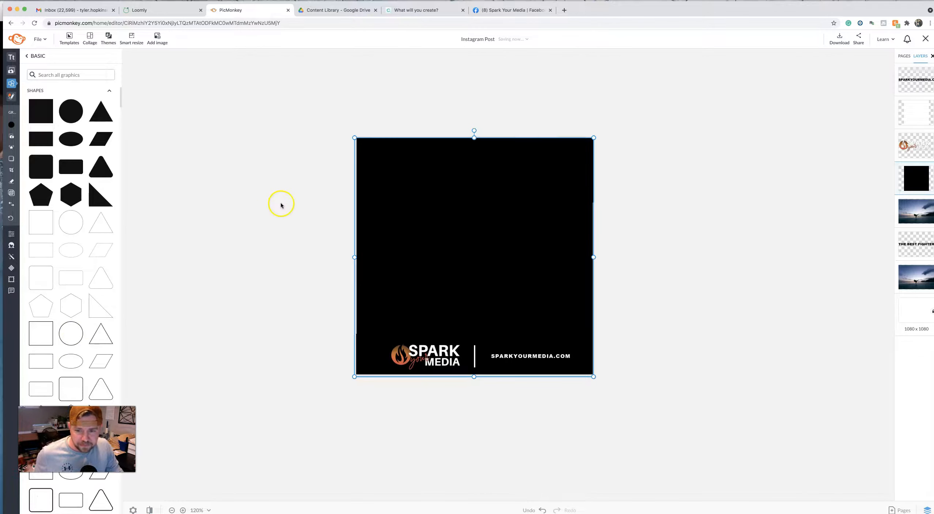
drag(909, 244, 908, 140)
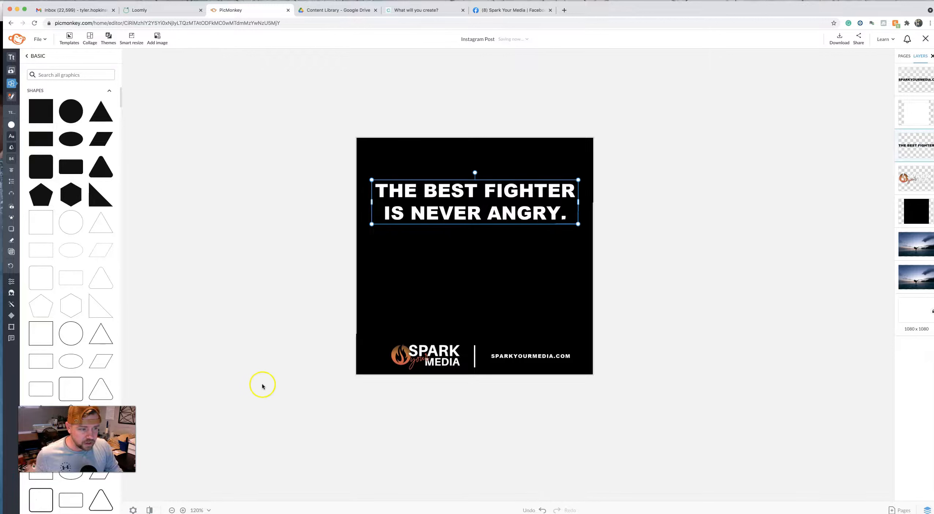
Step: Fade the black square to 34% so it forms a dark overlay above the beach photo
click(415, 251)
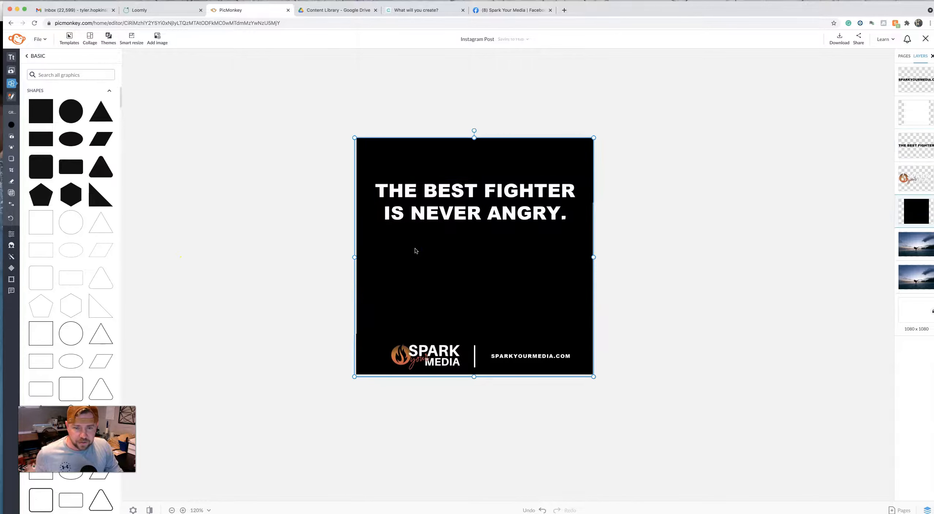
mouse_move(13, 161)
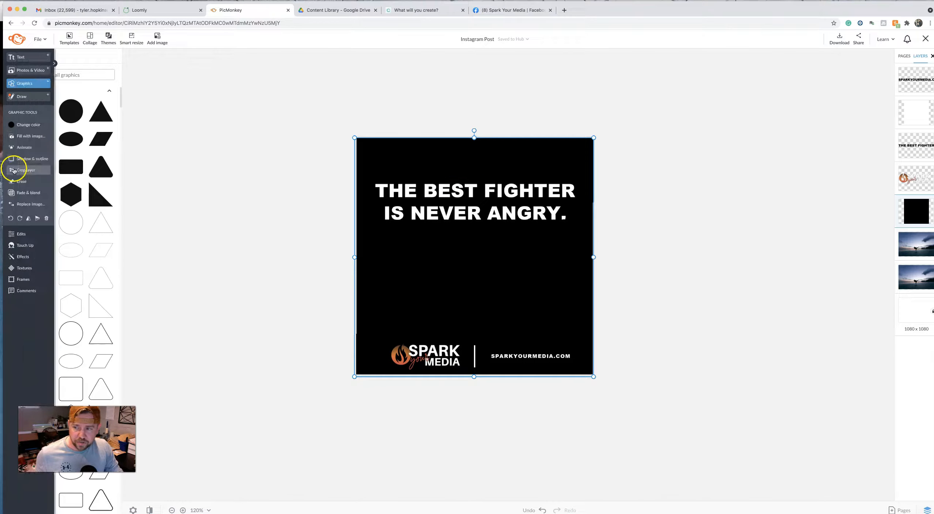
click(26, 193)
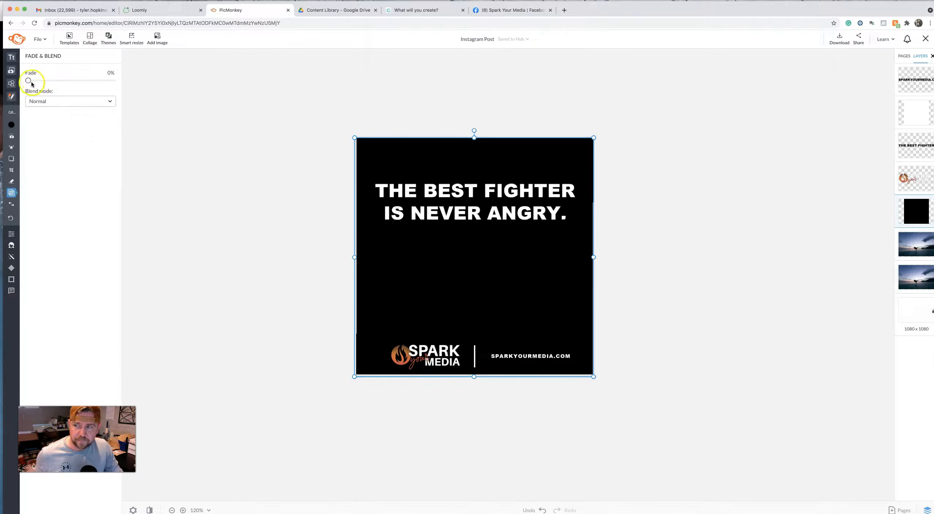
drag(30, 82, 57, 114)
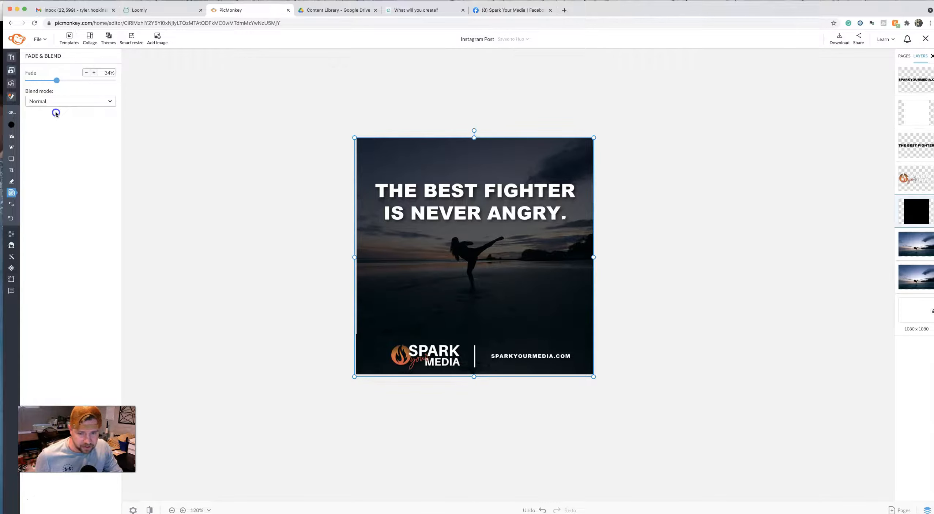
click(56, 114)
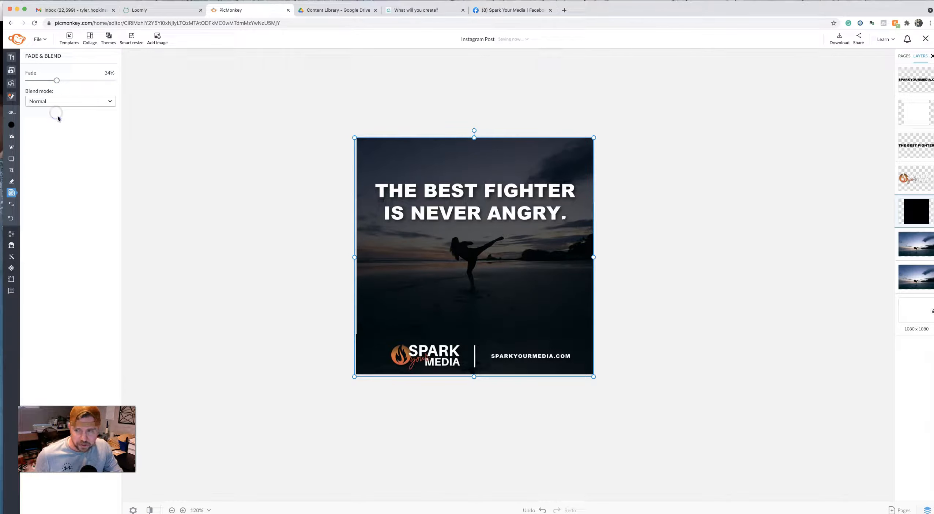
Step: Softly erase a band of the dark overlay across the kicking silhouette, with the eraser's hardness and strength at 9%
mouse_move(12, 182)
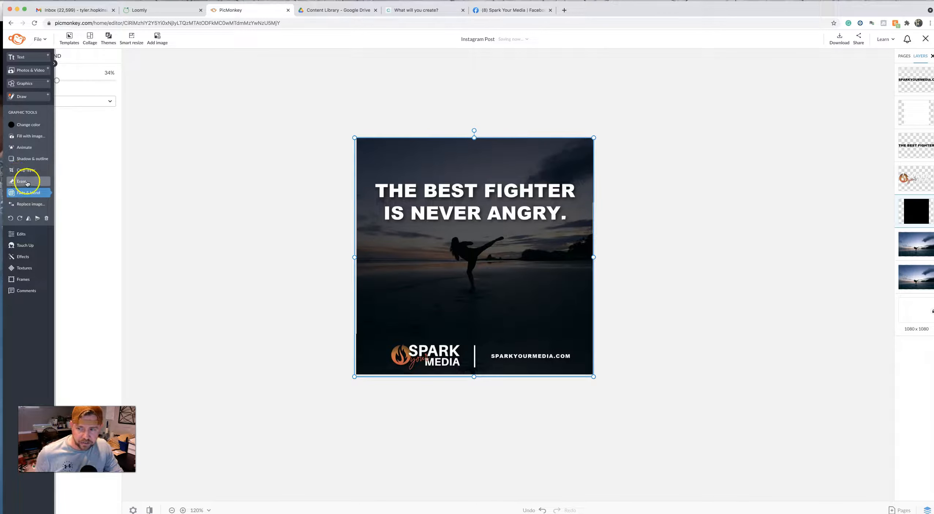
click(22, 182)
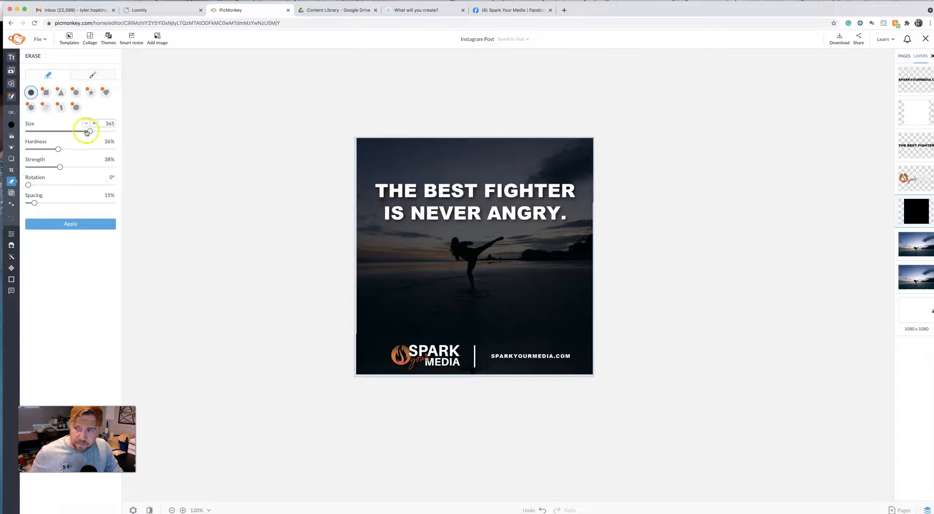
mouse_move(57, 151)
mouse_down()
mouse_move(45, 150)
mouse_move(43, 168)
mouse_move(44, 150)
mouse_move(33, 151)
mouse_move(34, 167)
mouse_up()
click(465, 252)
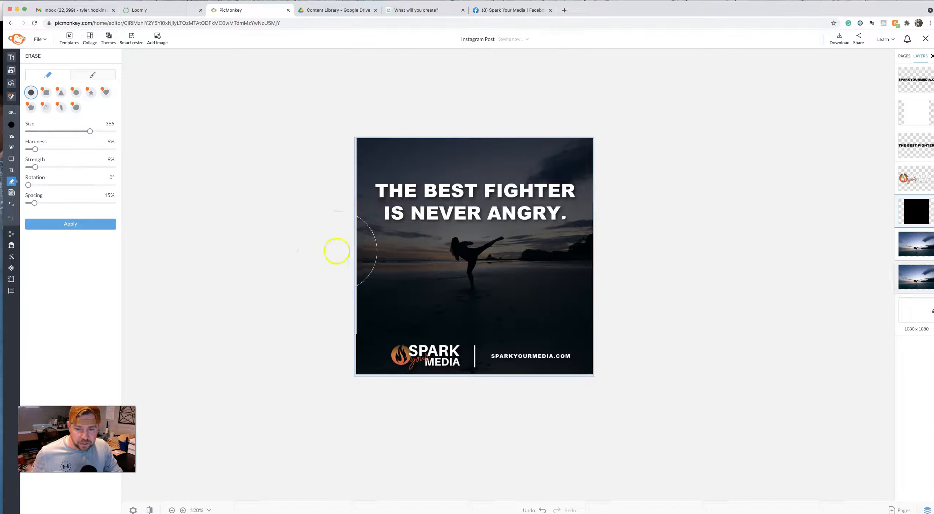
drag(343, 244, 652, 241)
click(338, 256)
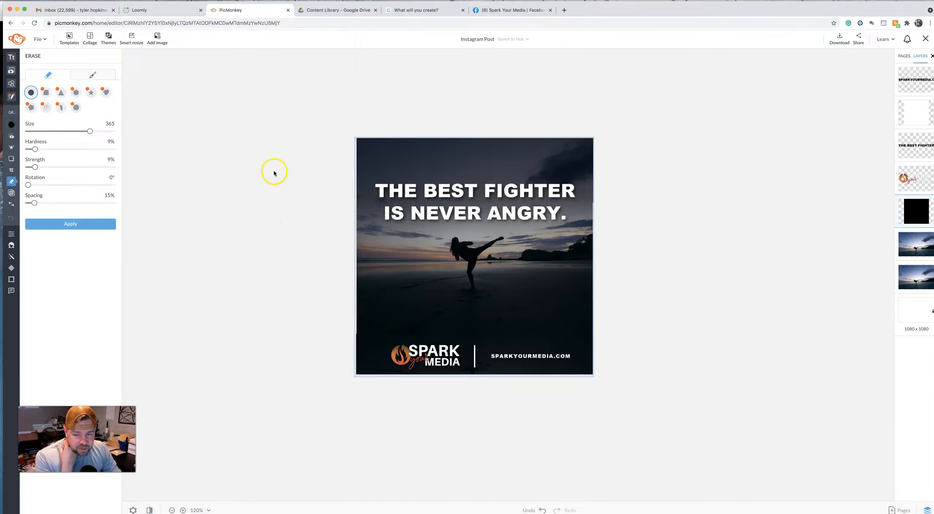
click(164, 190)
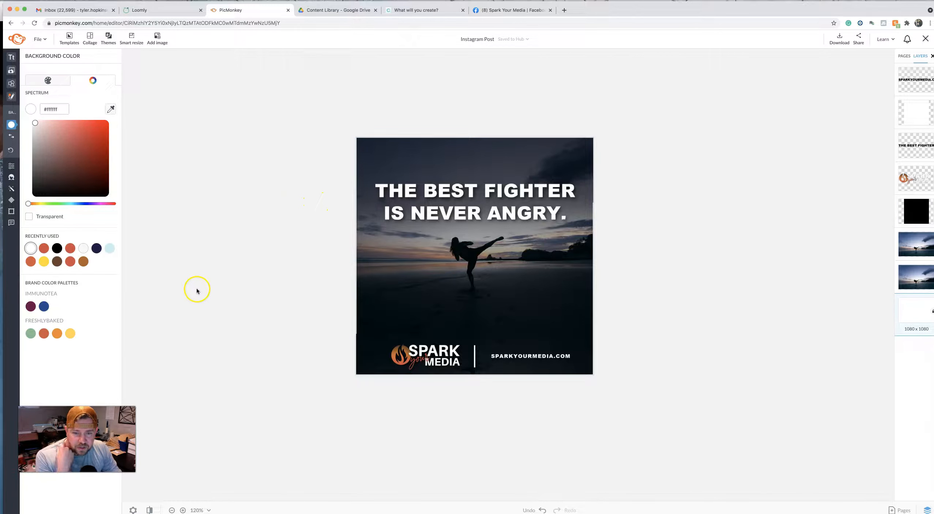
Step: Shrink the quote text slightly and recentre it above the kicking silhouette
click(411, 188)
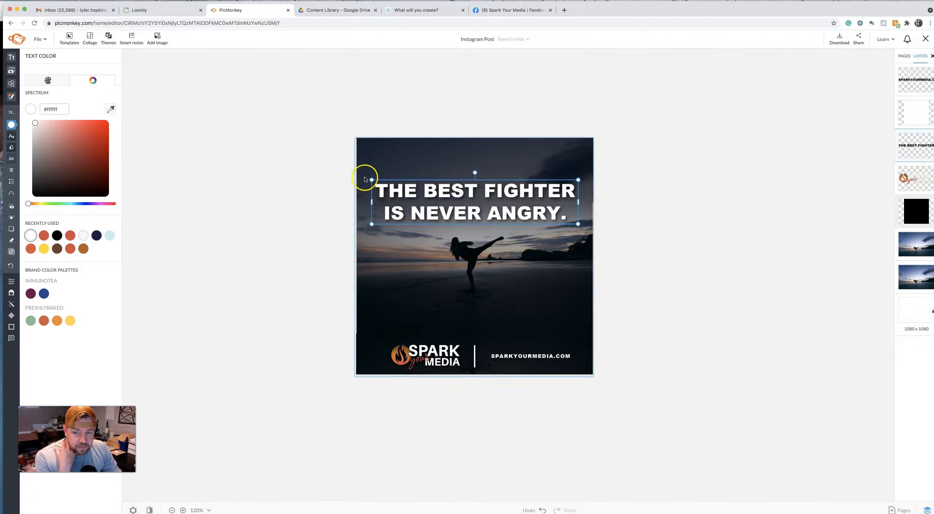
drag(365, 179, 399, 186)
drag(534, 207, 519, 206)
Step: Recolour the words BEST FIGHTER in the quote with the orange-red #ce4940 sampled from the Spark Your Media logo
click(503, 197)
double_click(501, 197)
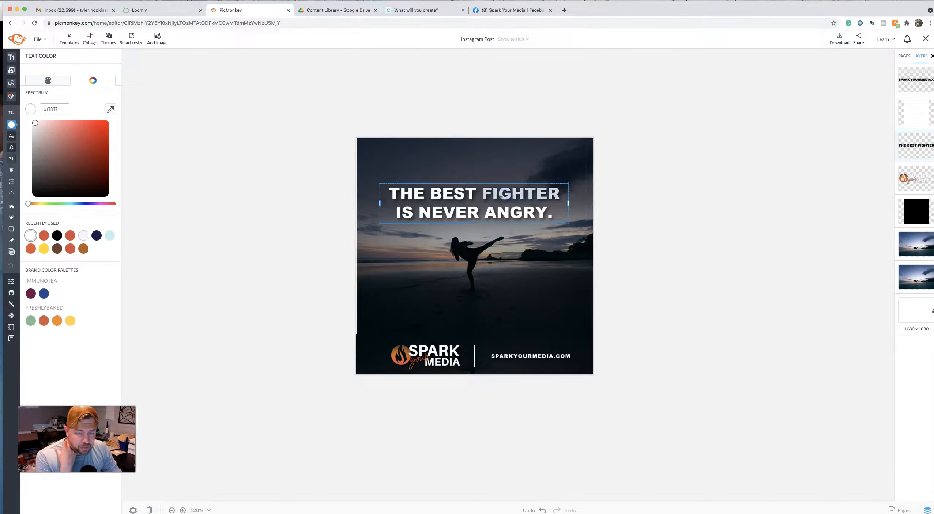
click(483, 197)
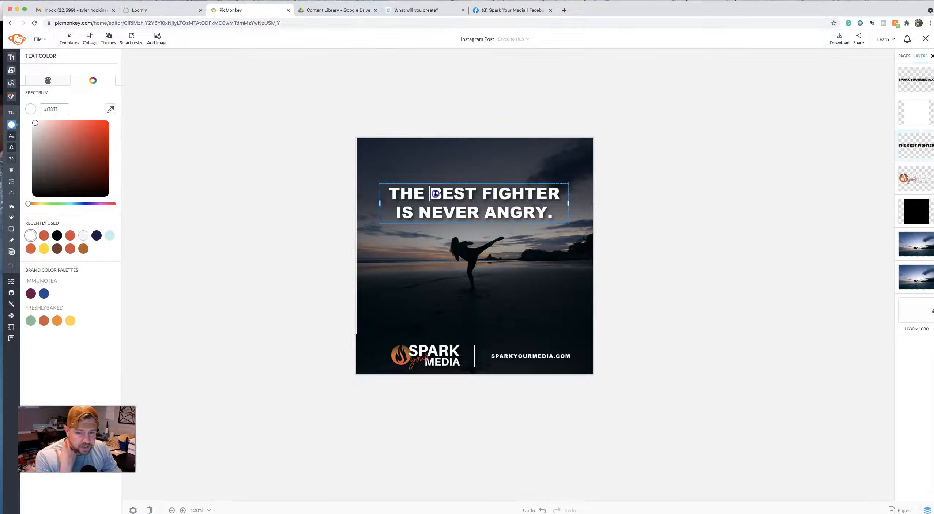
drag(435, 194, 560, 195)
click(111, 110)
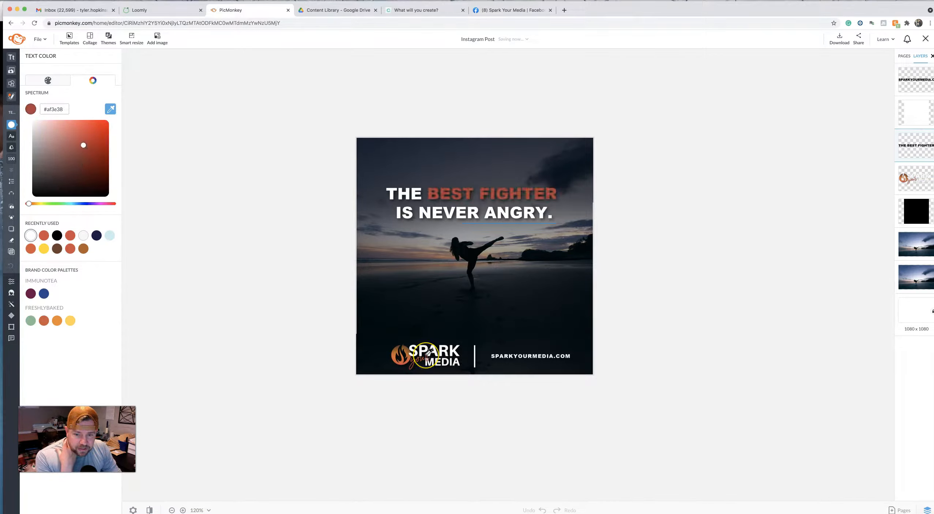
click(429, 352)
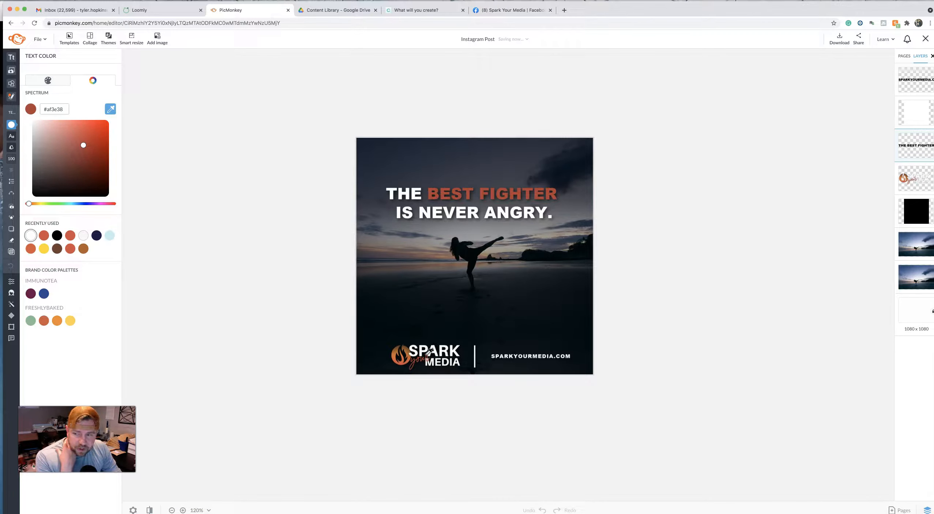
click(36, 124)
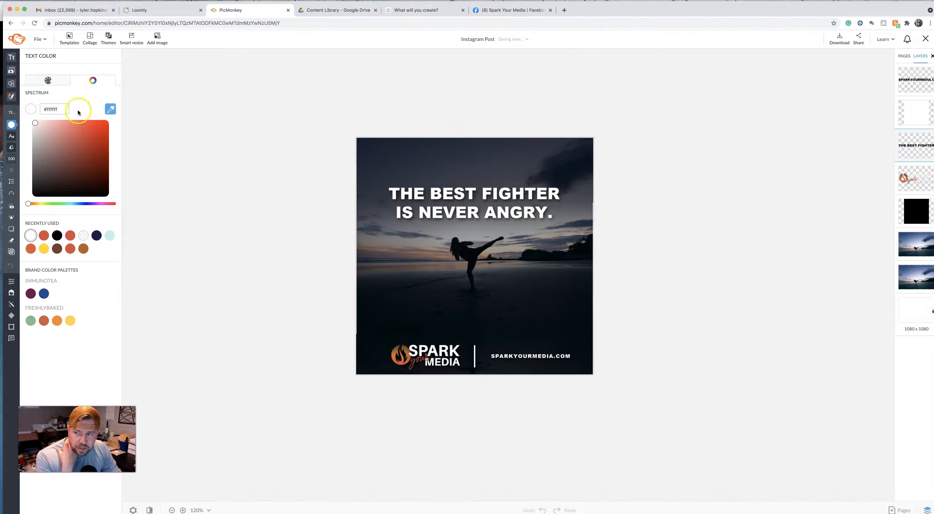
click(110, 109)
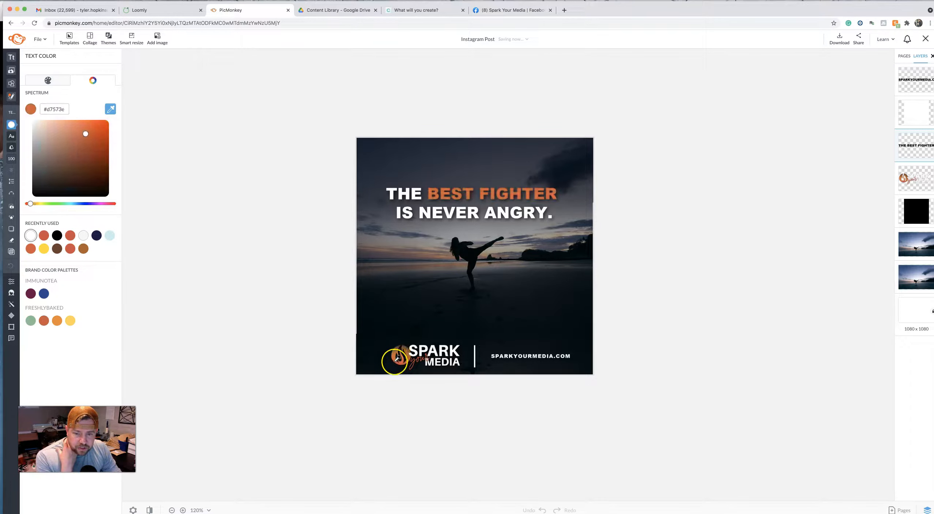
click(417, 358)
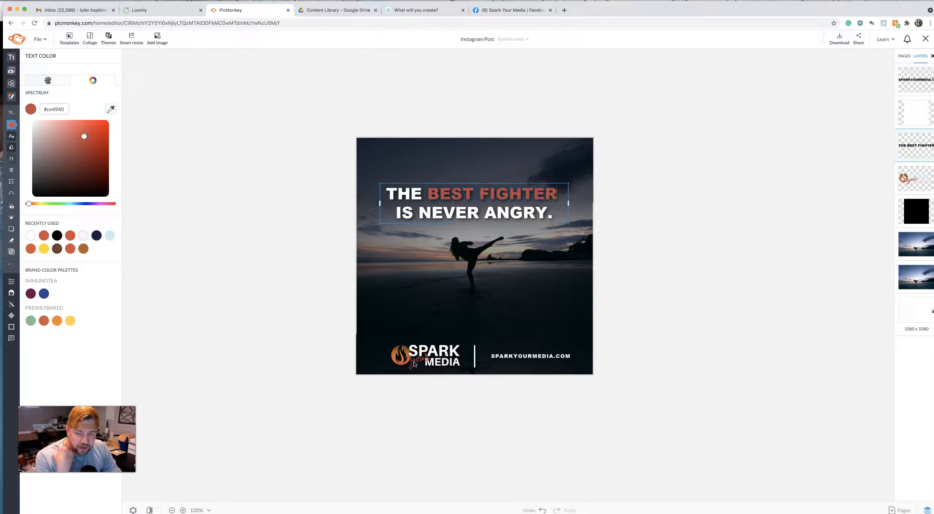
mouse_move(526, 427)
mouse_down()
mouse_move(519, 353)
mouse_move(526, 420)
mouse_up()
click(543, 510)
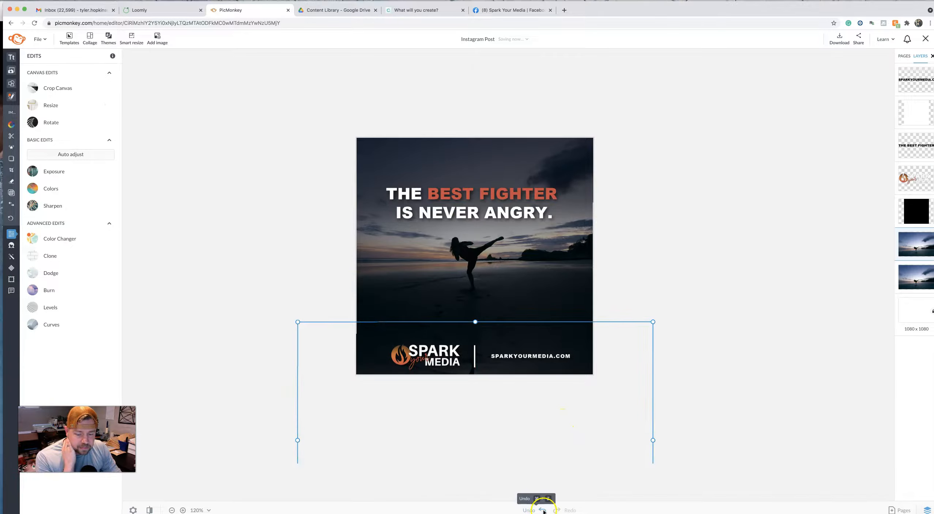
click(710, 235)
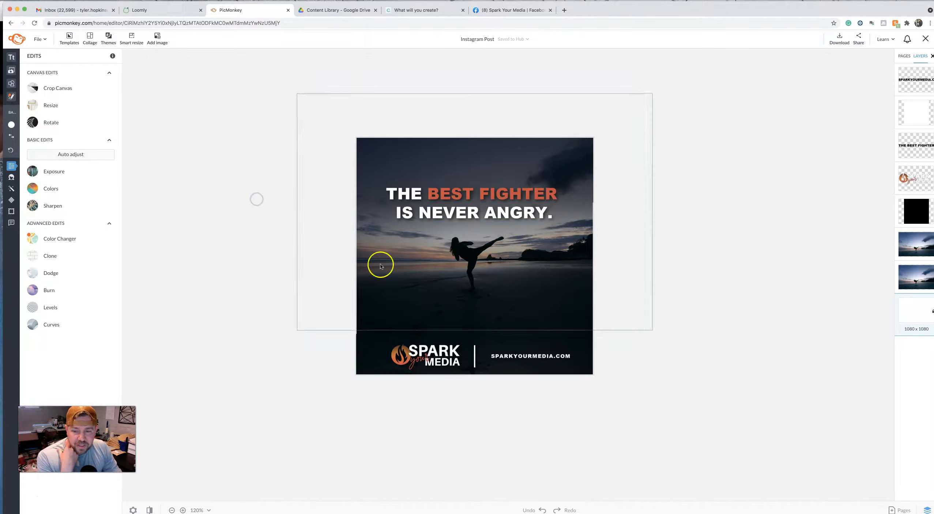
Step: Search the stock photos for "martial arts"
mouse_move(16, 121)
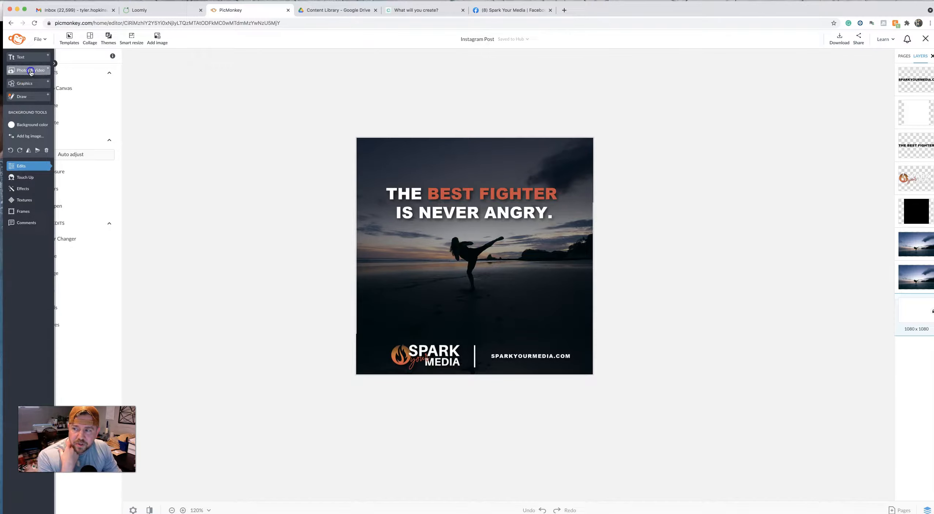
click(30, 73)
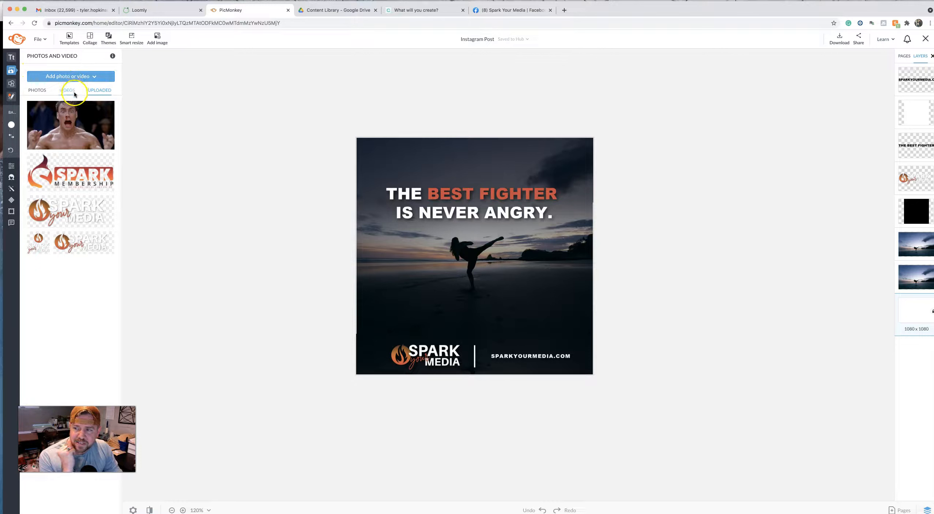
click(40, 90)
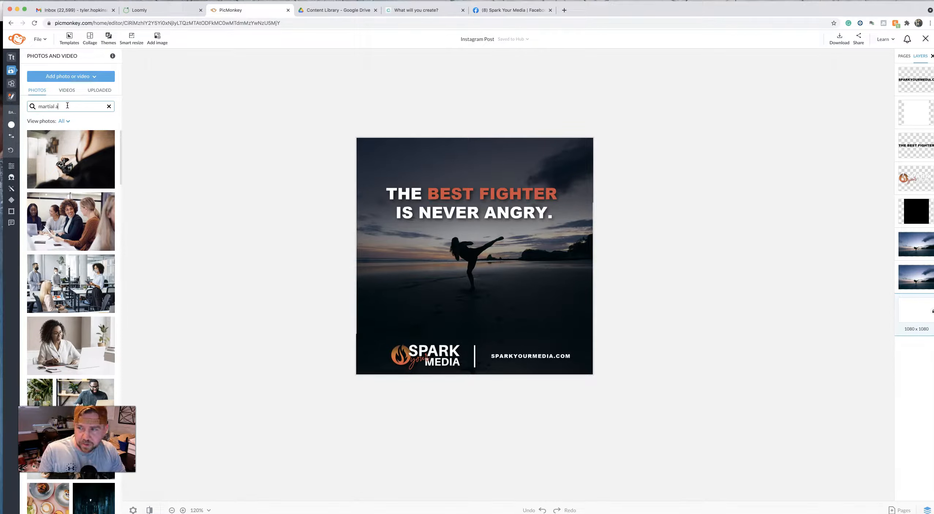
click(68, 106)
text(martial arts)
key(Return)
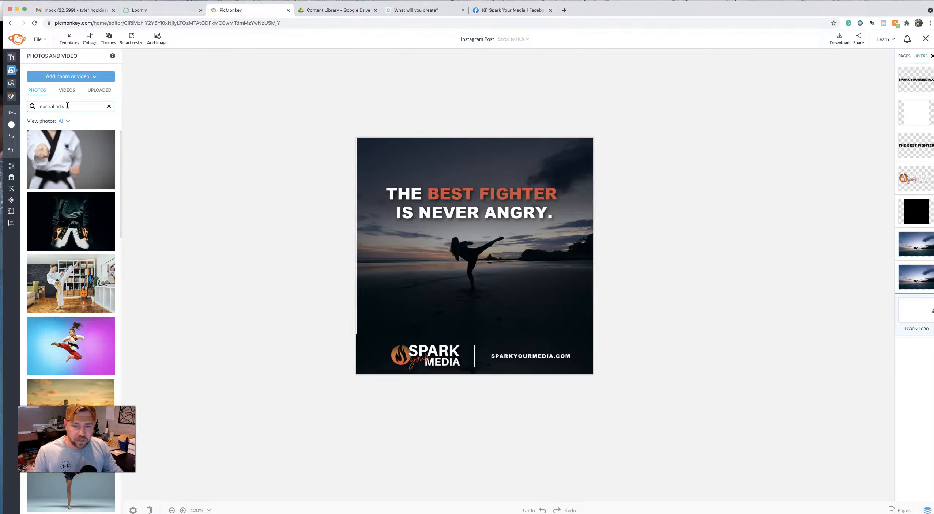
Step: Add the photo of four punching children in karate uniforms and enlarge it to cover the whole canvas
scroll(62, 300, down, 10)
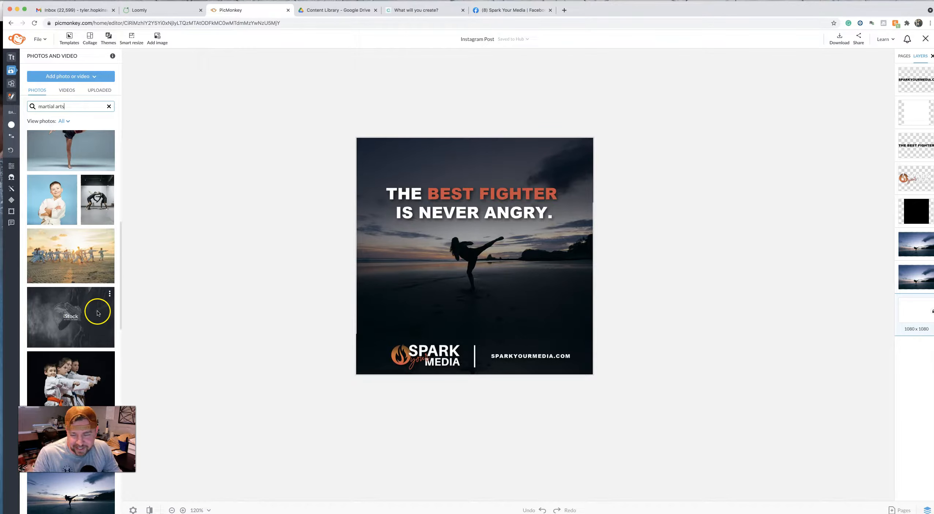
scroll(98, 313, down, 5)
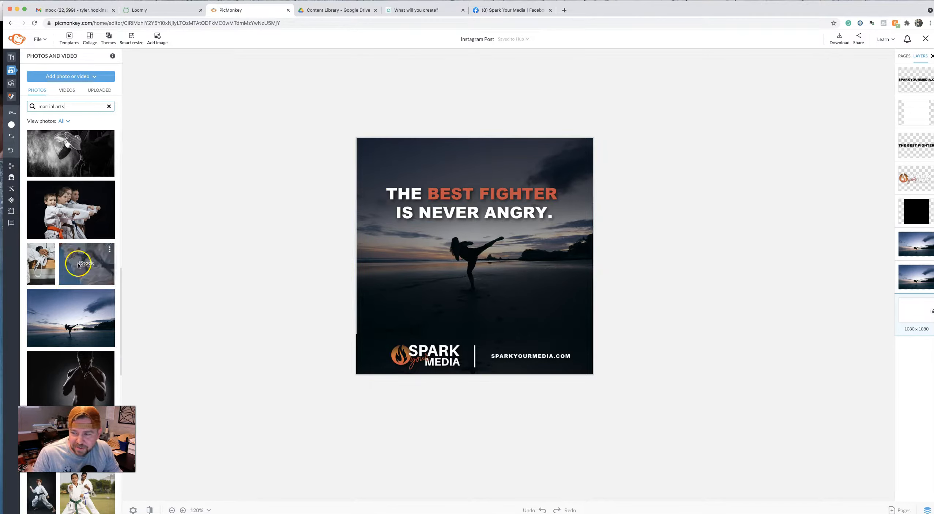
click(99, 219)
drag(441, 245, 451, 205)
drag(367, 293, 269, 424)
drag(402, 330, 448, 327)
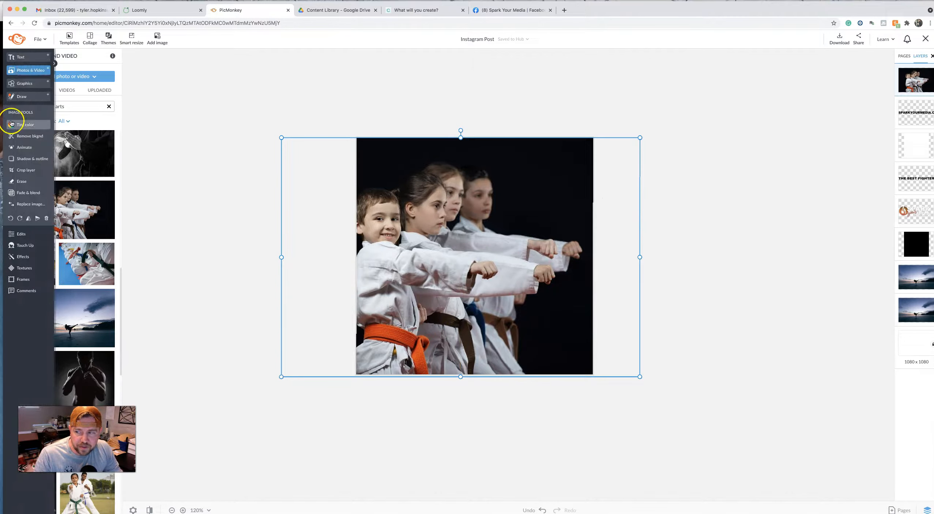
Step: Delete both beach photo layers and move the karate children photo beneath the black overlay
click(919, 280)
key(Delete)
click(919, 285)
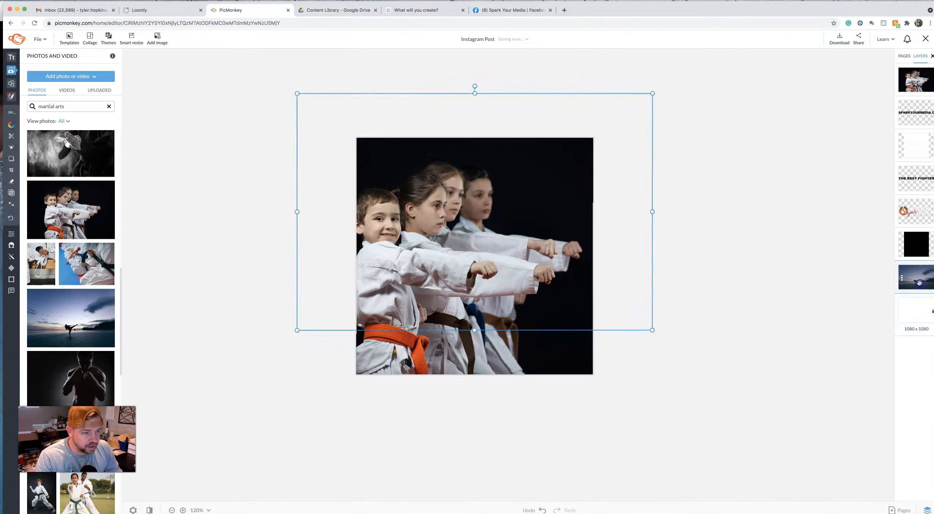
key(Delete)
drag(916, 81, 918, 249)
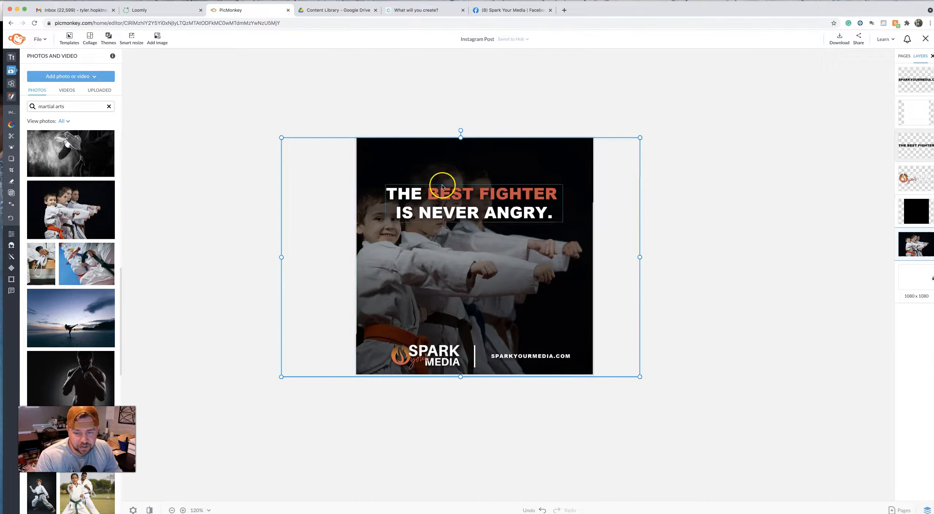
Step: Set the fade of the black overlay above the karate children photo to 17%
click(577, 150)
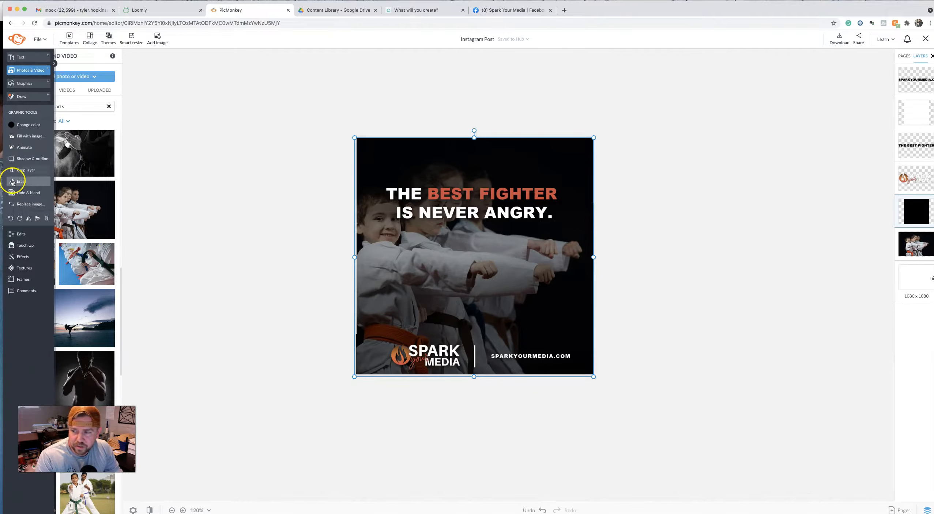
click(20, 191)
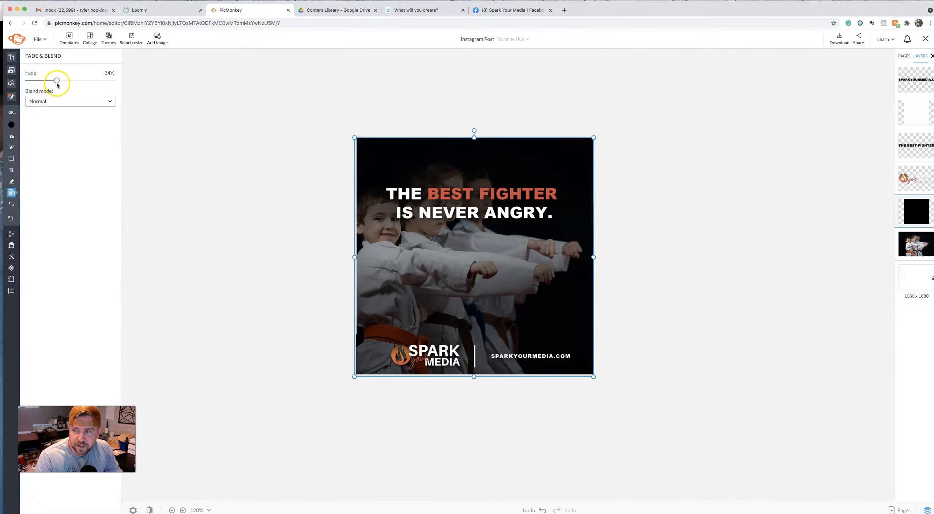
drag(57, 81, 41, 85)
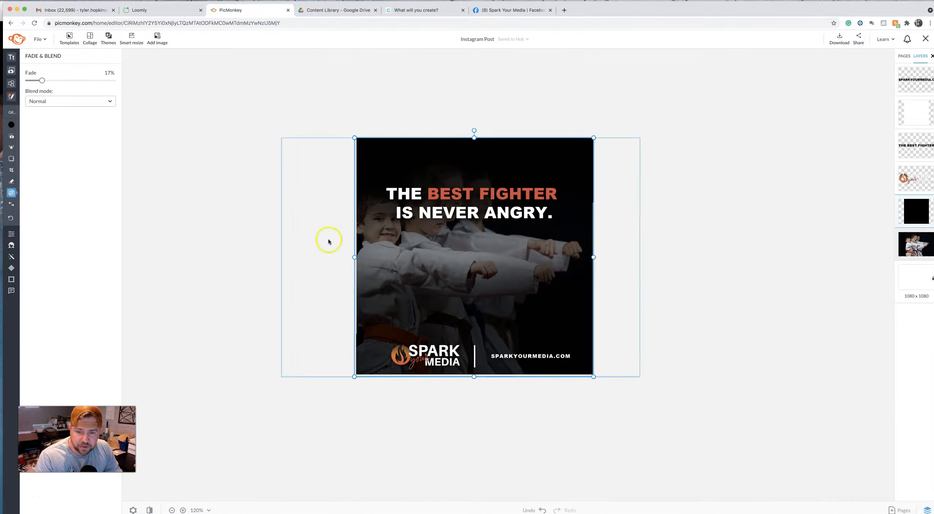
Step: Brush the black overlay back in across the children, then softly erase it there with the round size 365 brush at 9% strength and apply
mouse_move(11, 199)
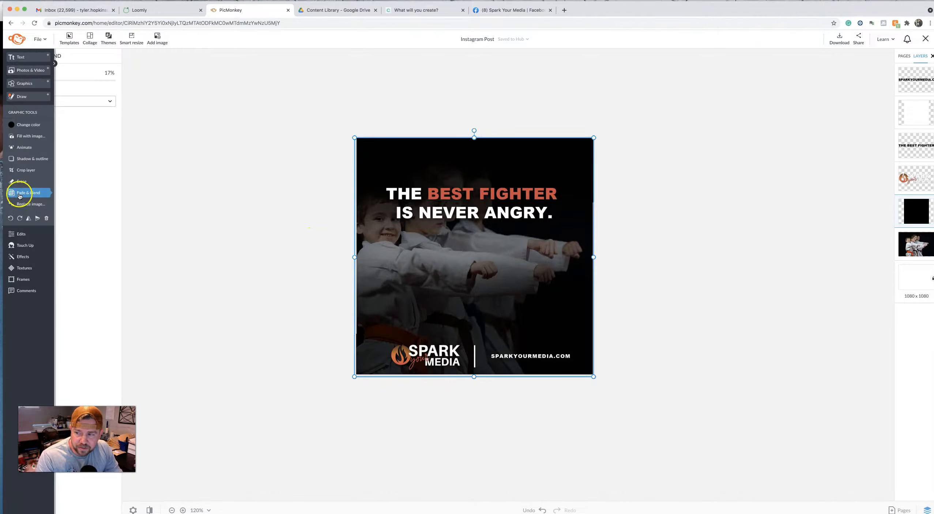
click(28, 182)
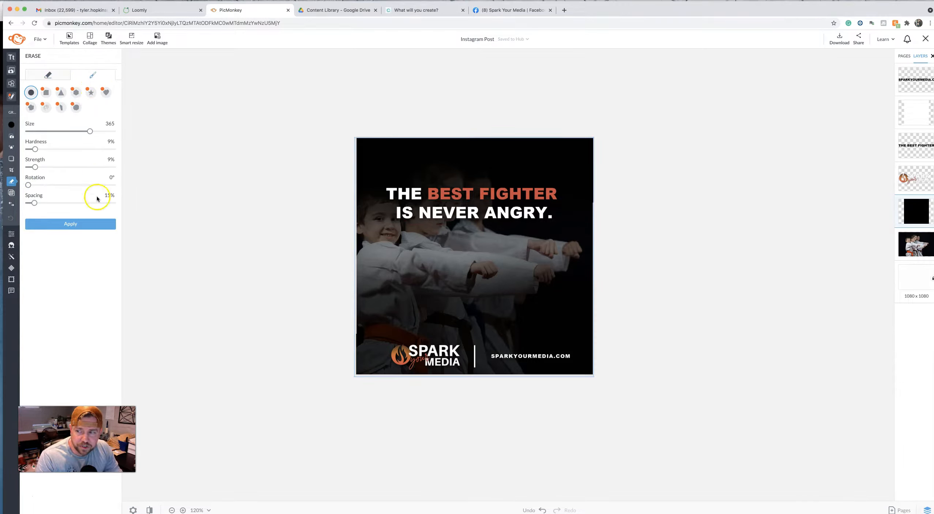
mouse_move(445, 251)
mouse_down()
mouse_move(405, 250)
mouse_move(545, 235)
mouse_move(519, 223)
mouse_move(345, 234)
mouse_move(514, 238)
mouse_move(530, 256)
mouse_move(449, 282)
mouse_move(545, 264)
mouse_up()
mouse_move(599, 245)
mouse_down()
mouse_move(404, 242)
mouse_move(451, 209)
mouse_move(591, 239)
mouse_move(495, 273)
mouse_move(481, 263)
mouse_move(392, 259)
mouse_up()
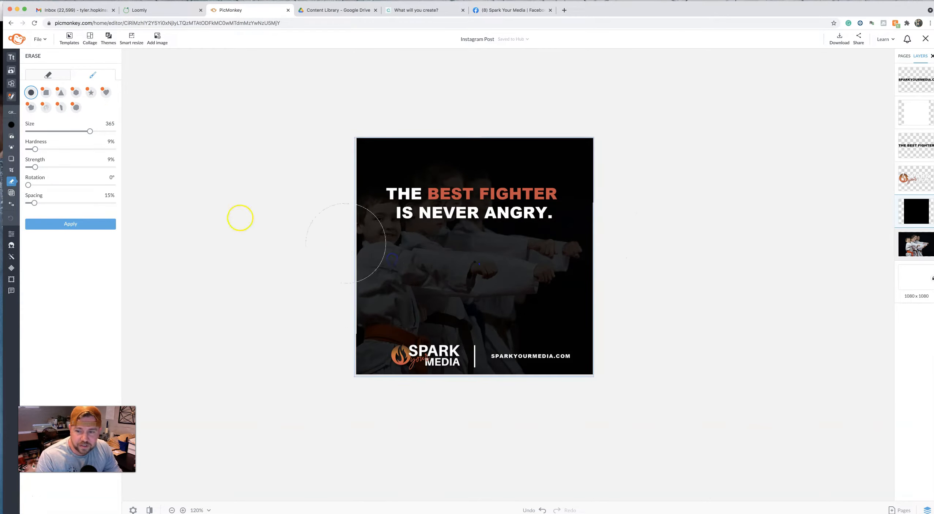
mouse_move(356, 293)
mouse_down()
mouse_move(349, 281)
mouse_move(376, 230)
mouse_move(434, 219)
mouse_move(431, 227)
mouse_move(454, 191)
mouse_move(491, 201)
mouse_move(501, 244)
mouse_move(386, 262)
mouse_move(619, 261)
mouse_up()
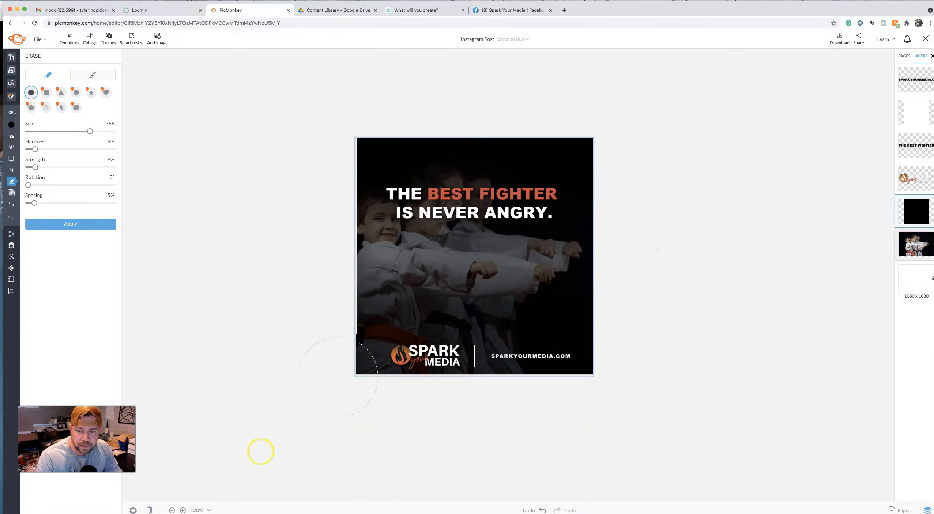
click(73, 225)
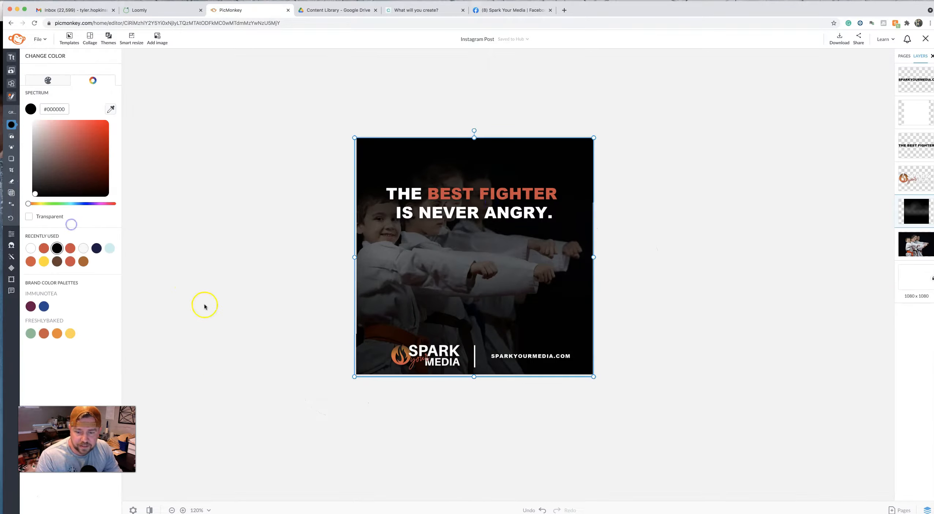
Step: Open the quote text for editing at the word FIGHTER
click(487, 193)
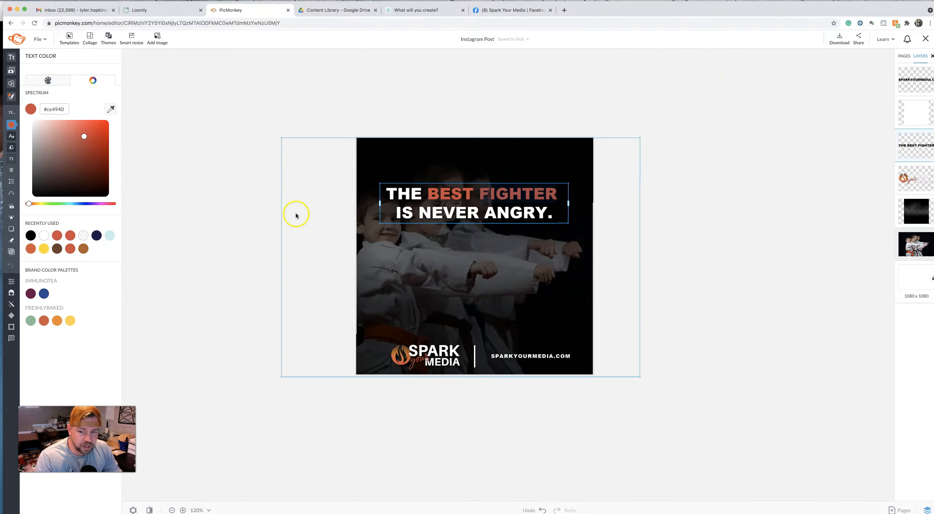